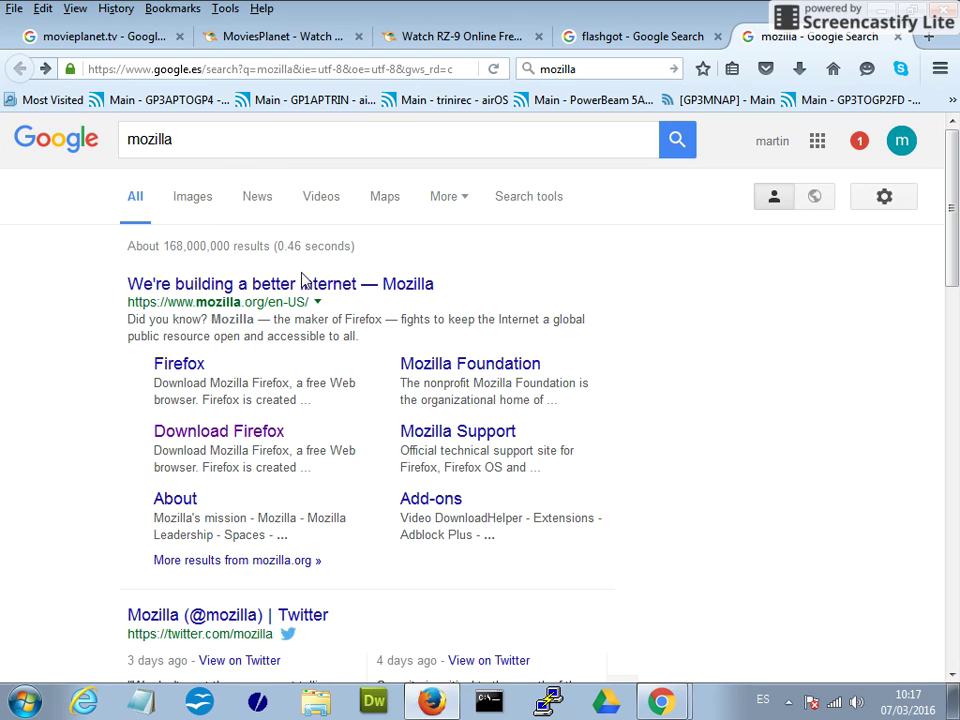
- Open Mozilla's Download Firefox page from the search results and cancel saving the offered installer
left_click(218, 439)
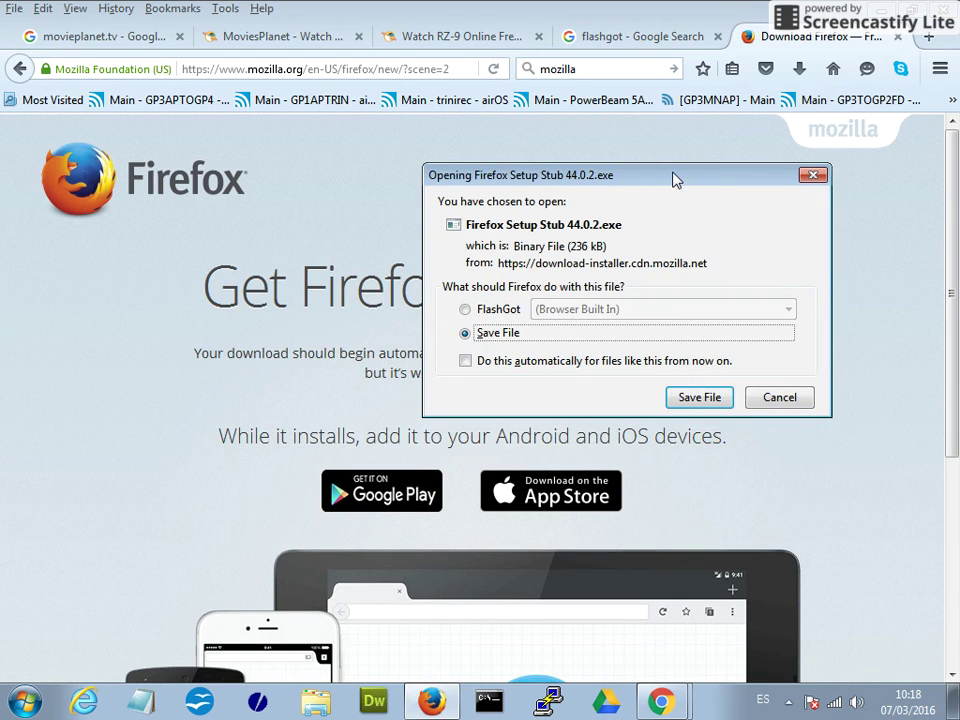
left_click(772, 398)
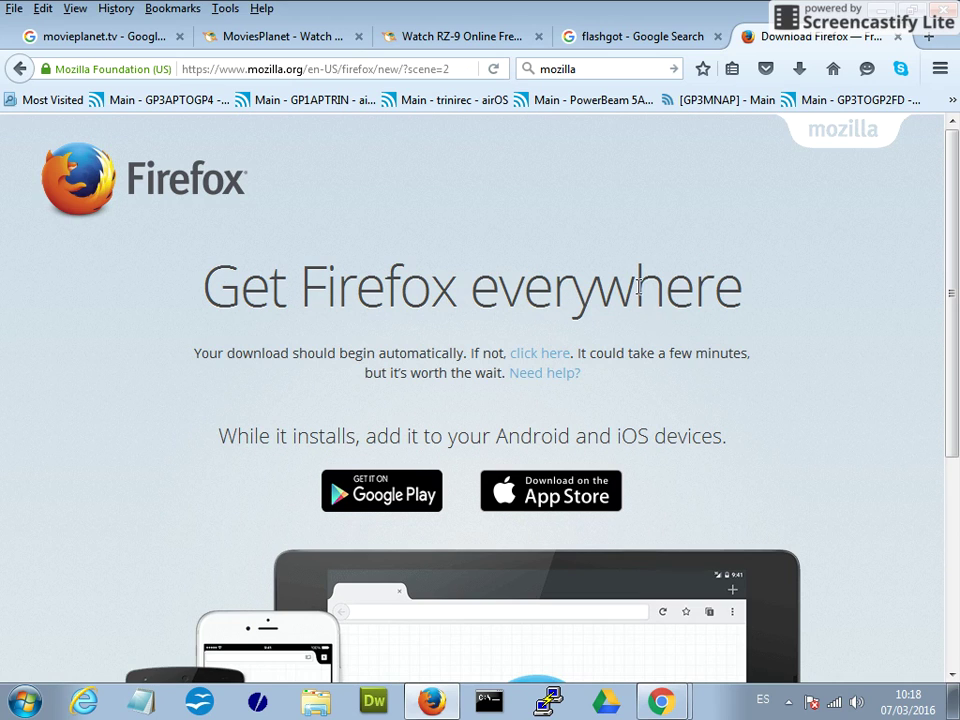
- Open the flashgot.net site from the flashgot search results
left_click(613, 38)
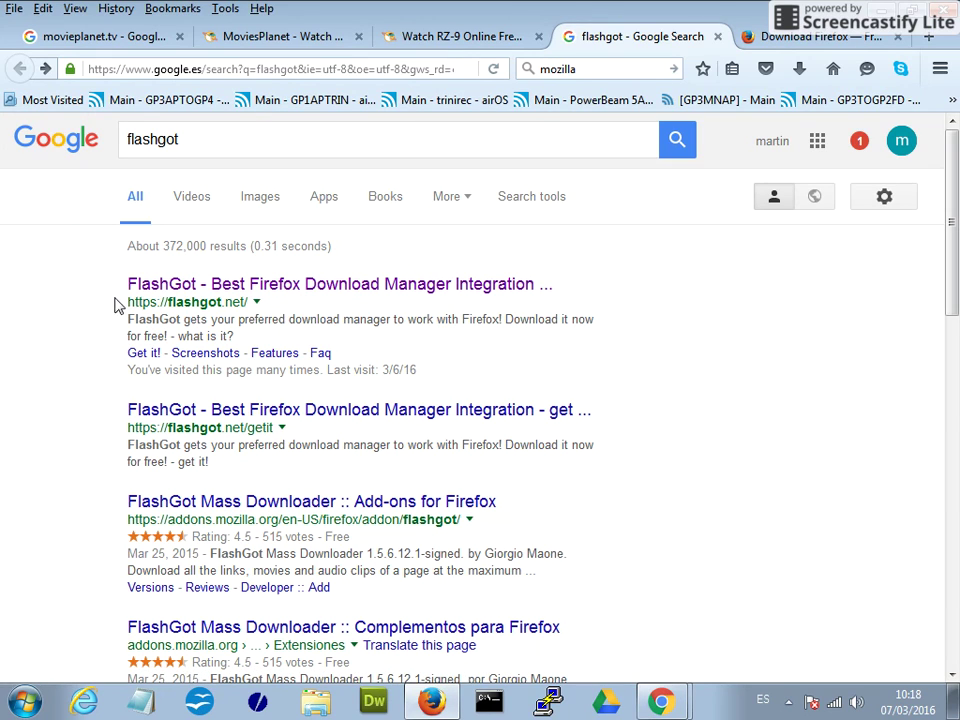
left_click_drag(120, 302, 268, 310)
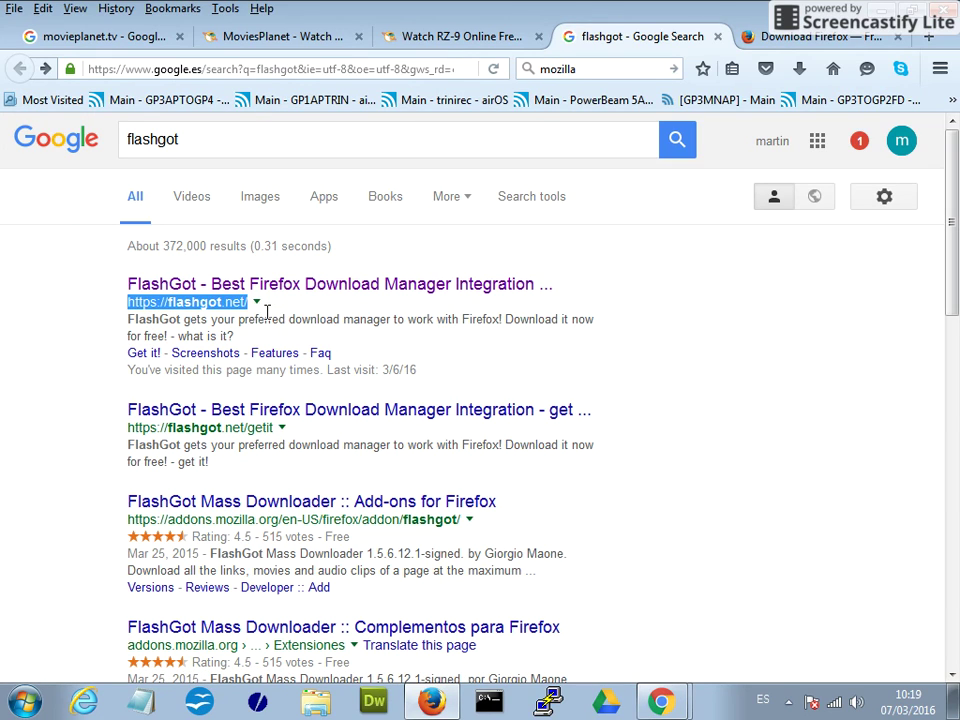
left_click(285, 290)
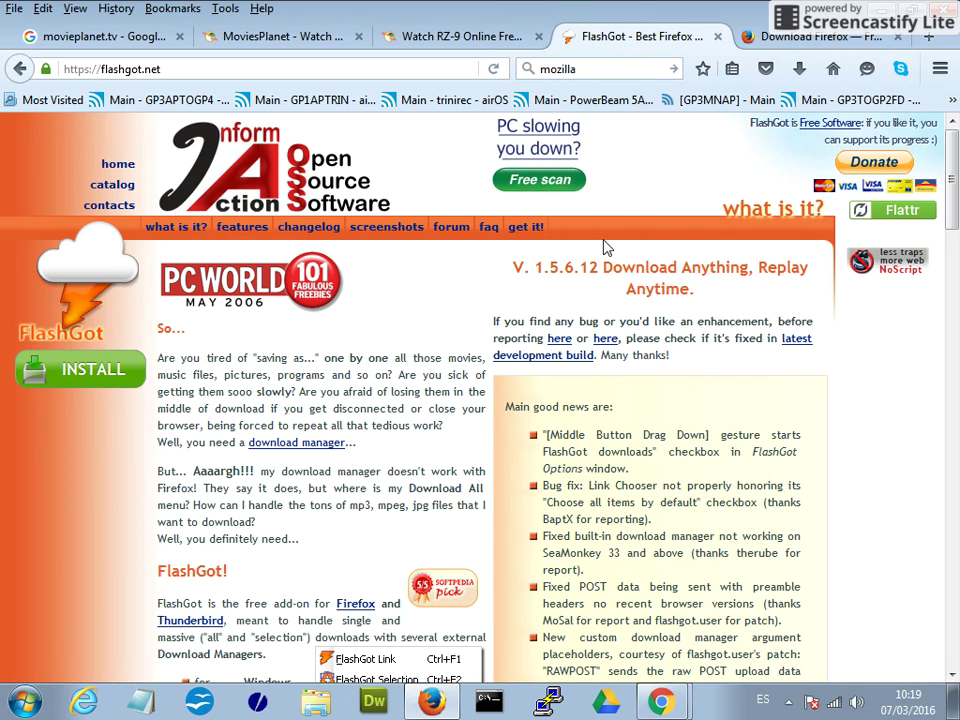
- Examine the movieplanet.tv search results and the description of the MoviesPlanet site
left_click(65, 38)
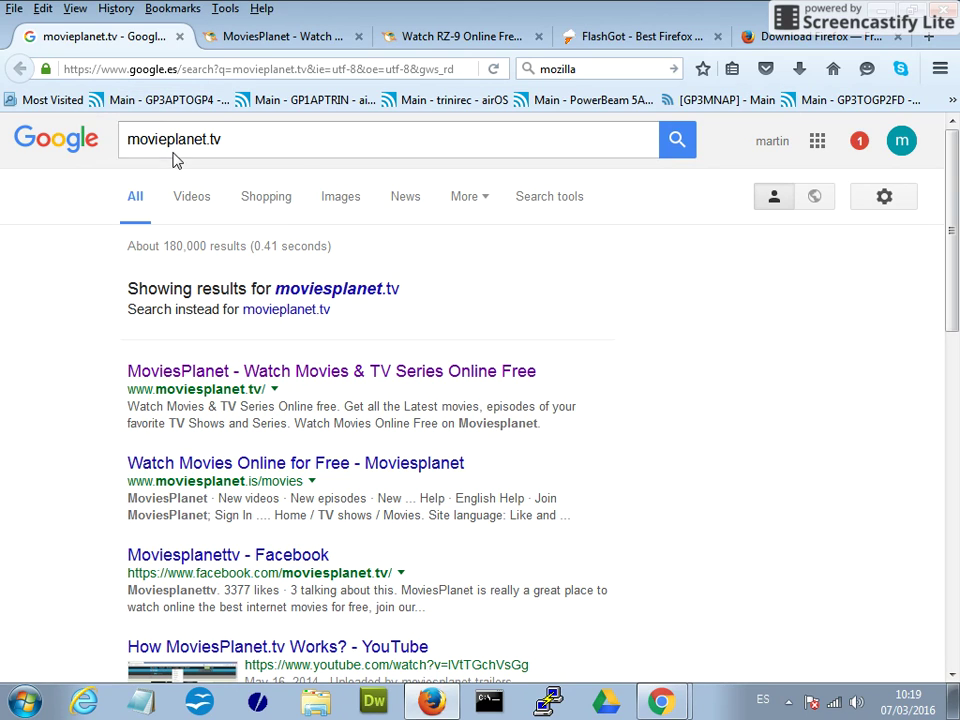
left_click_drag(244, 140, 125, 140)
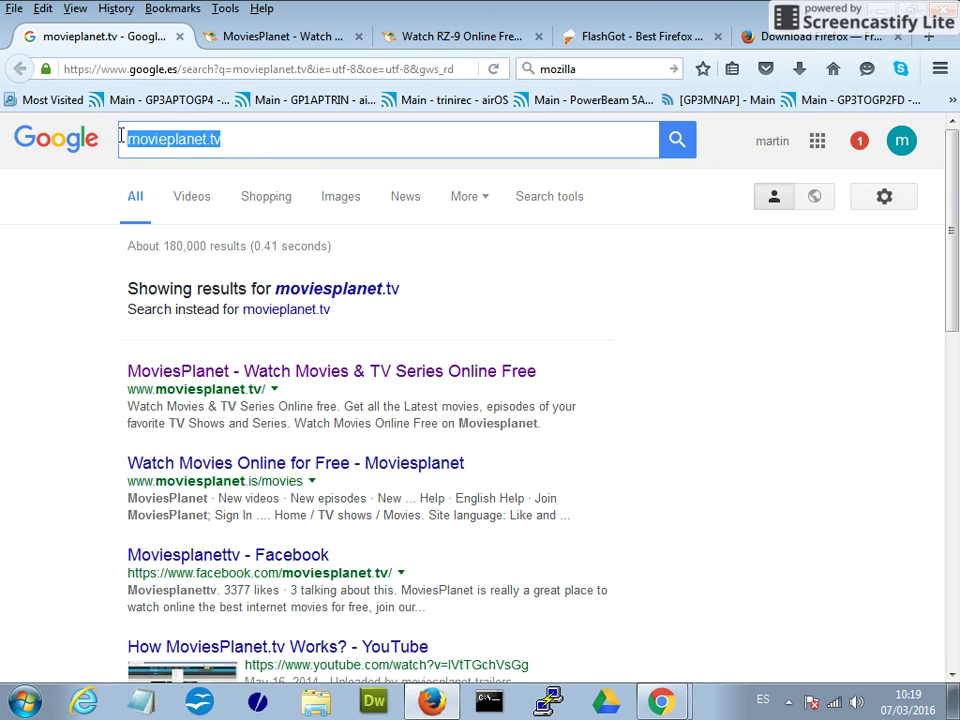
left_click(253, 140)
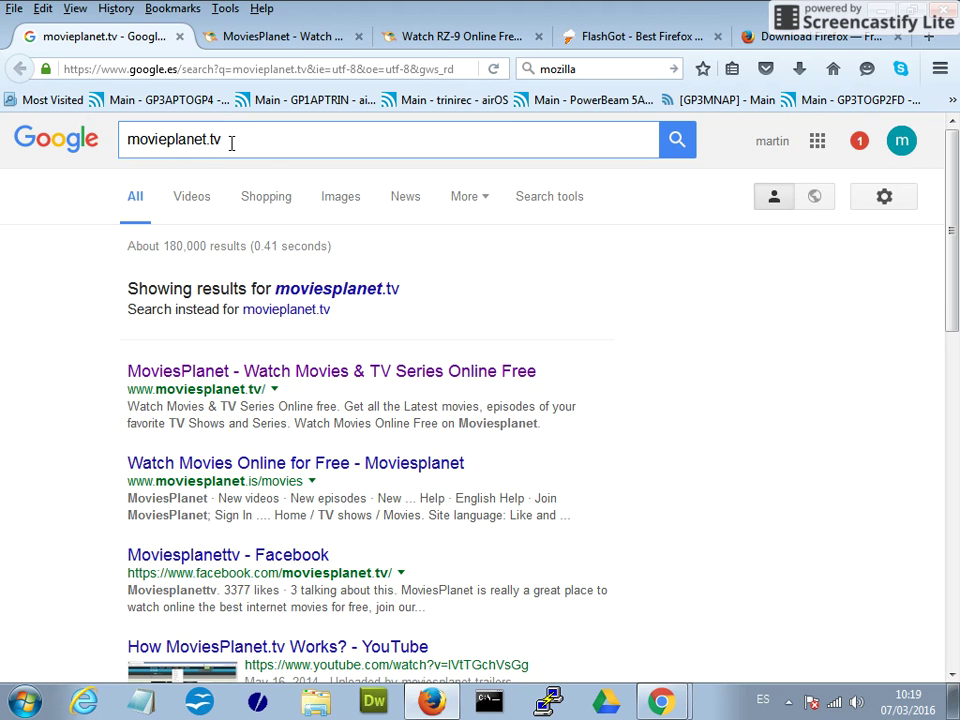
scroll(524, 400, "down", 2)
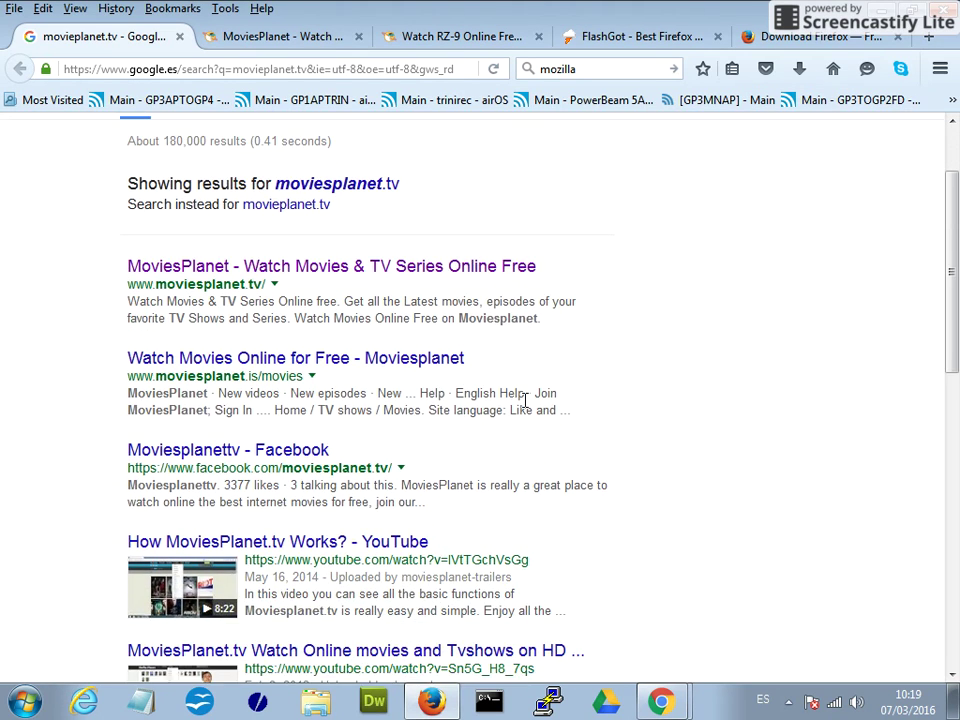
scroll(131, 289, "up", 2)
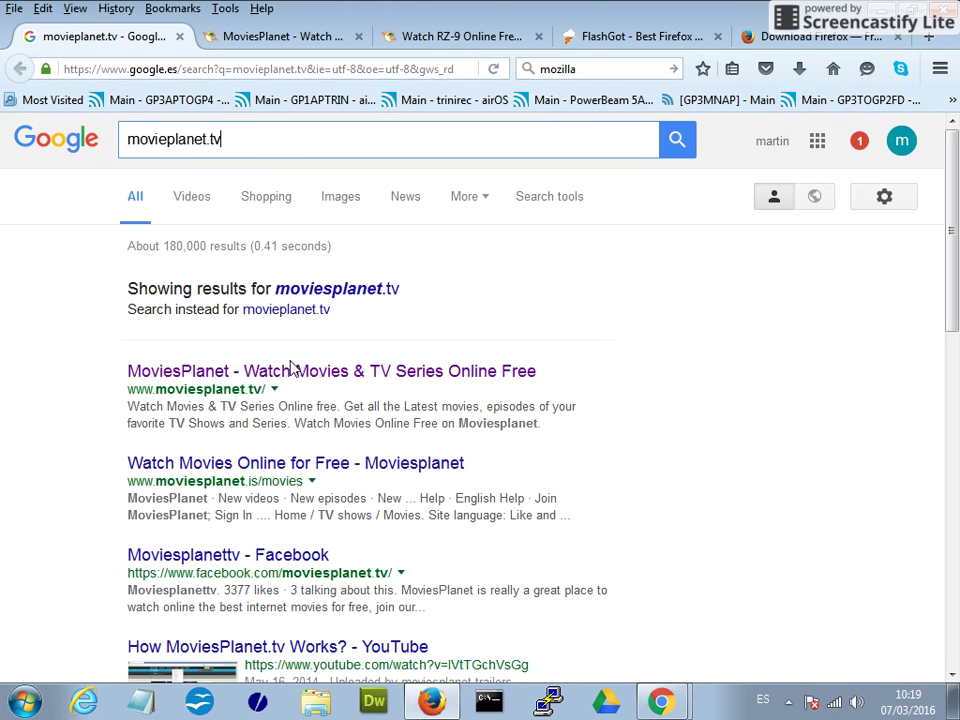
scroll(290, 367, "down", 2)
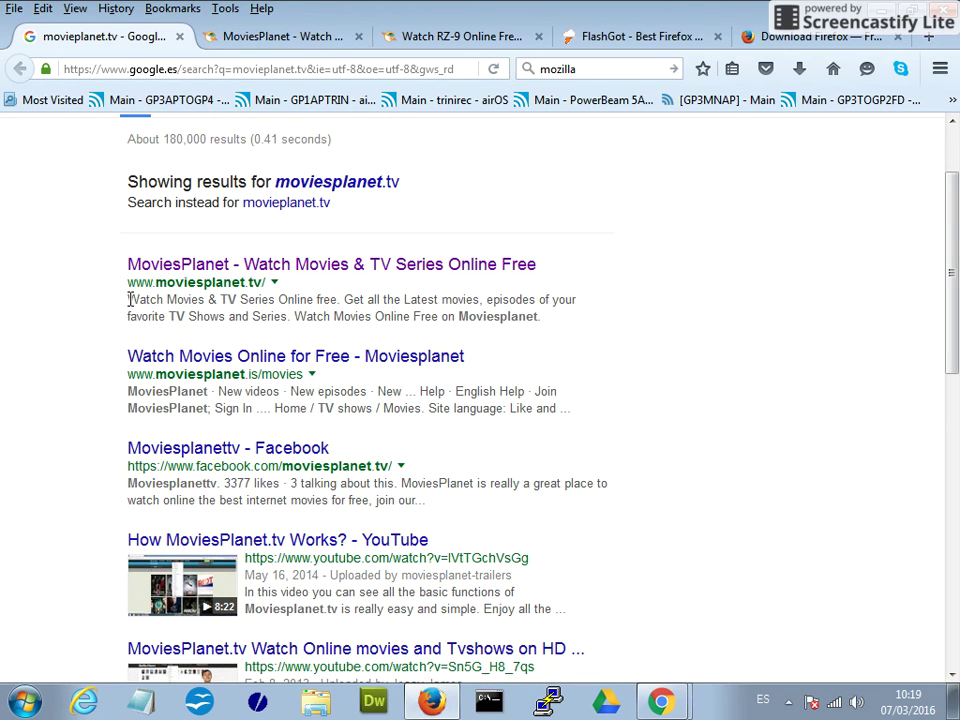
left_click_drag(129, 299, 553, 326)
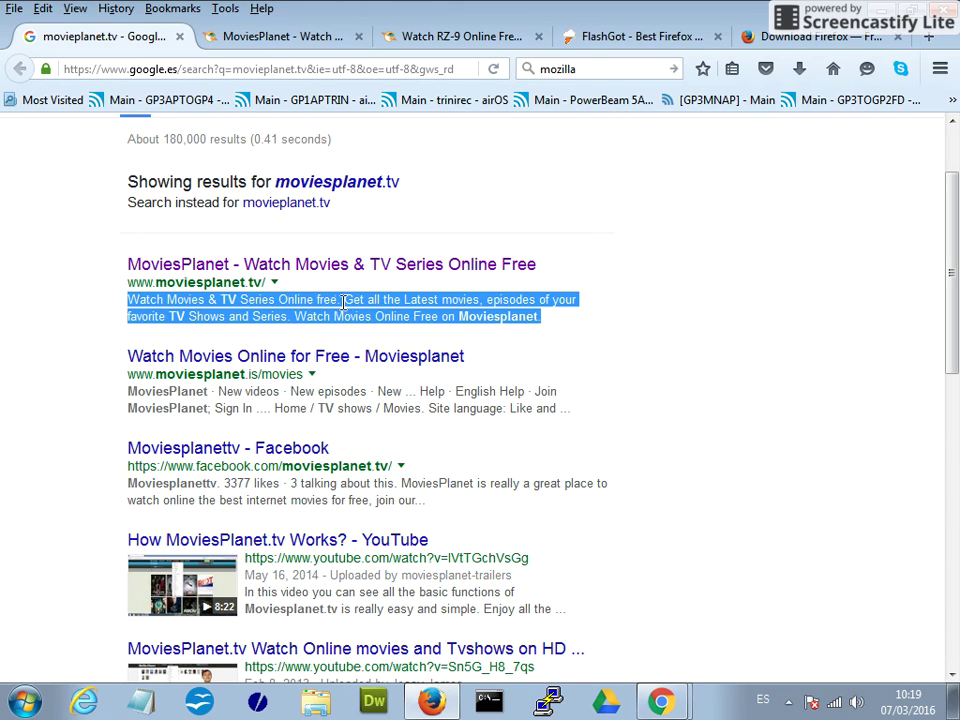
left_click(580, 263)
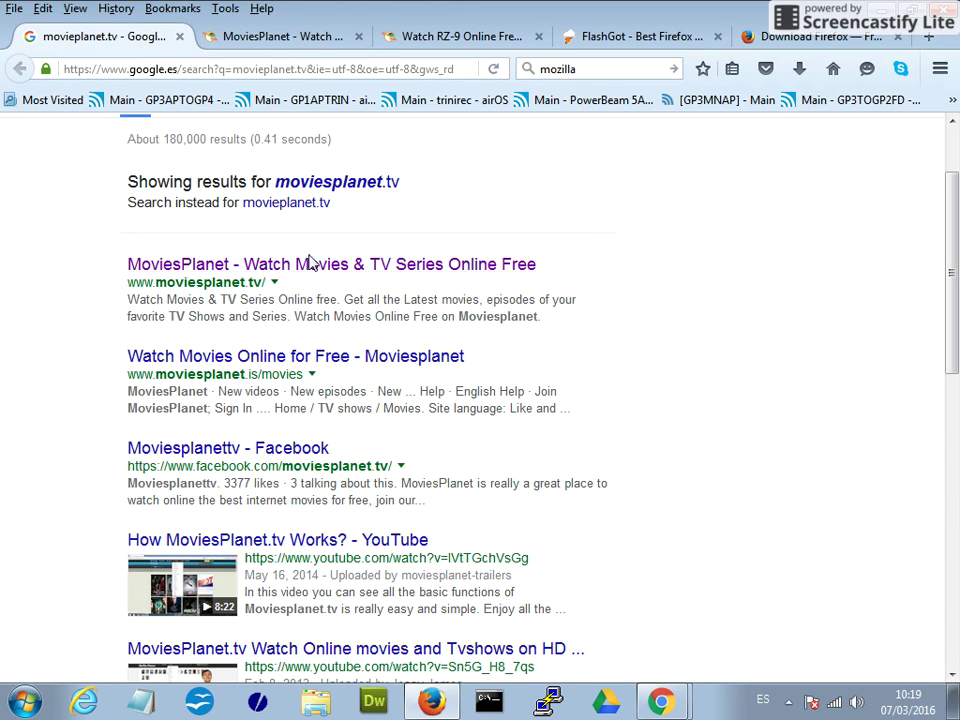
- Switch to the MoviesPlanet home page and look through its video, TV show and help categories
left_click(272, 37)
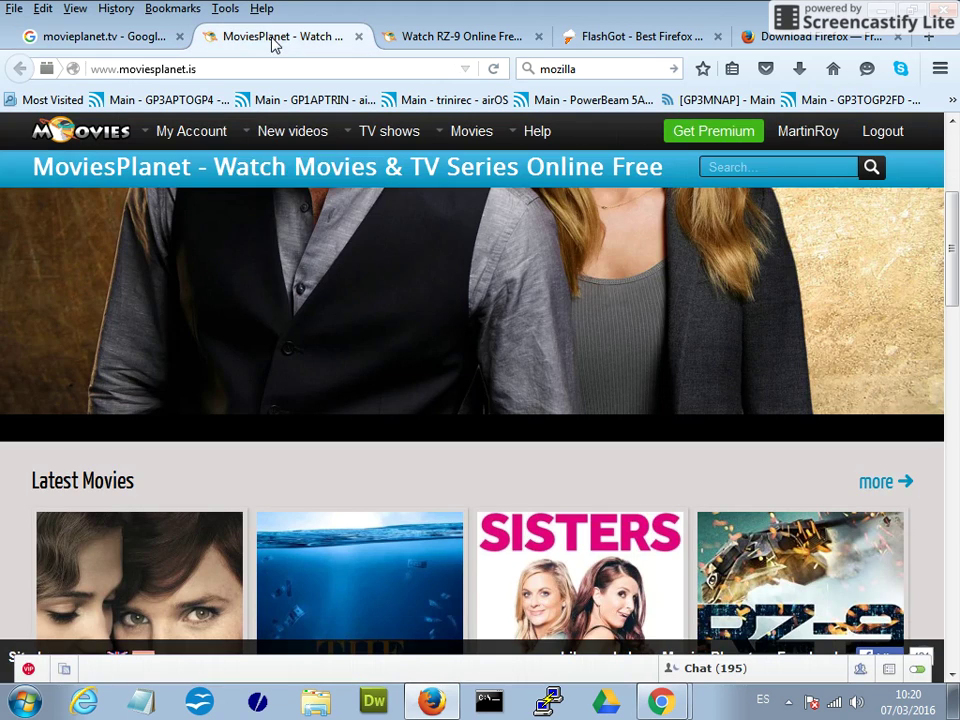
mouse_move(292, 131)
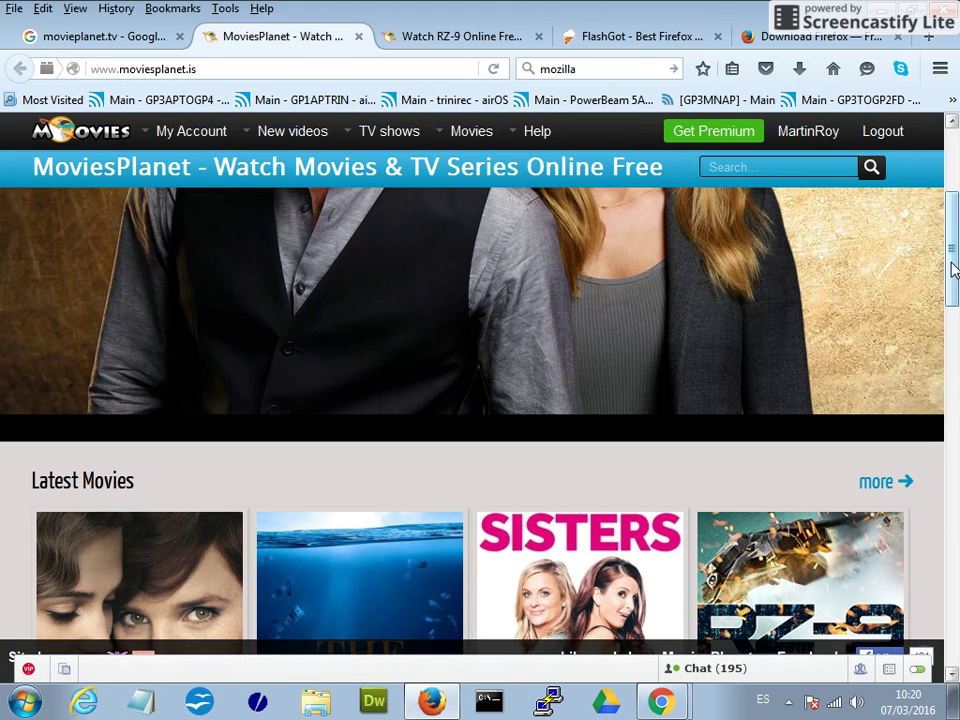
scroll(953, 268, "up", 3)
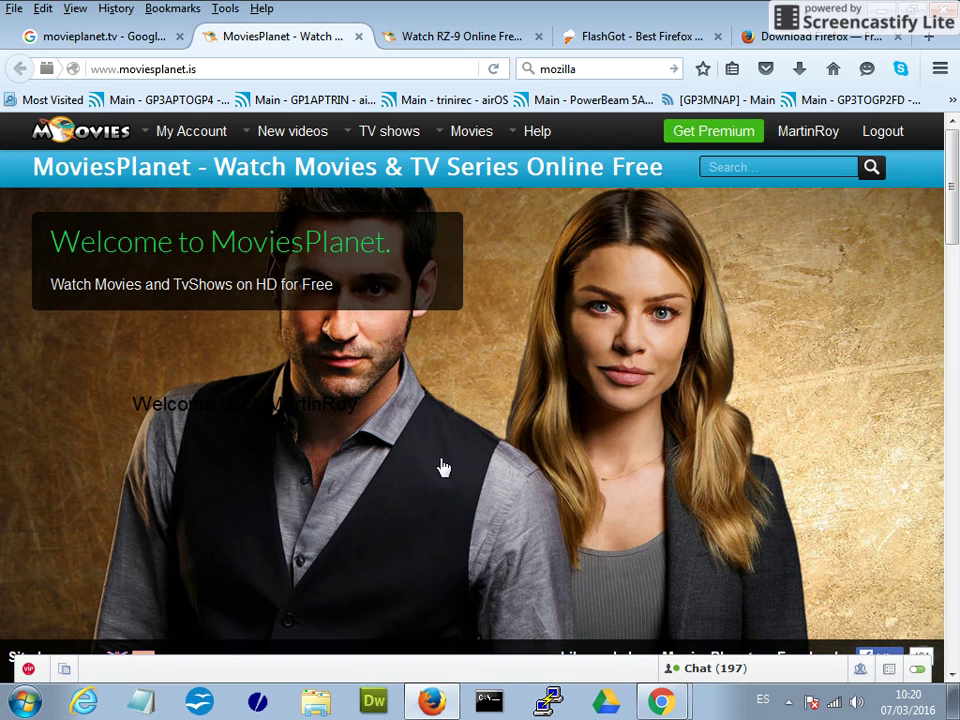
mouse_move(337, 138)
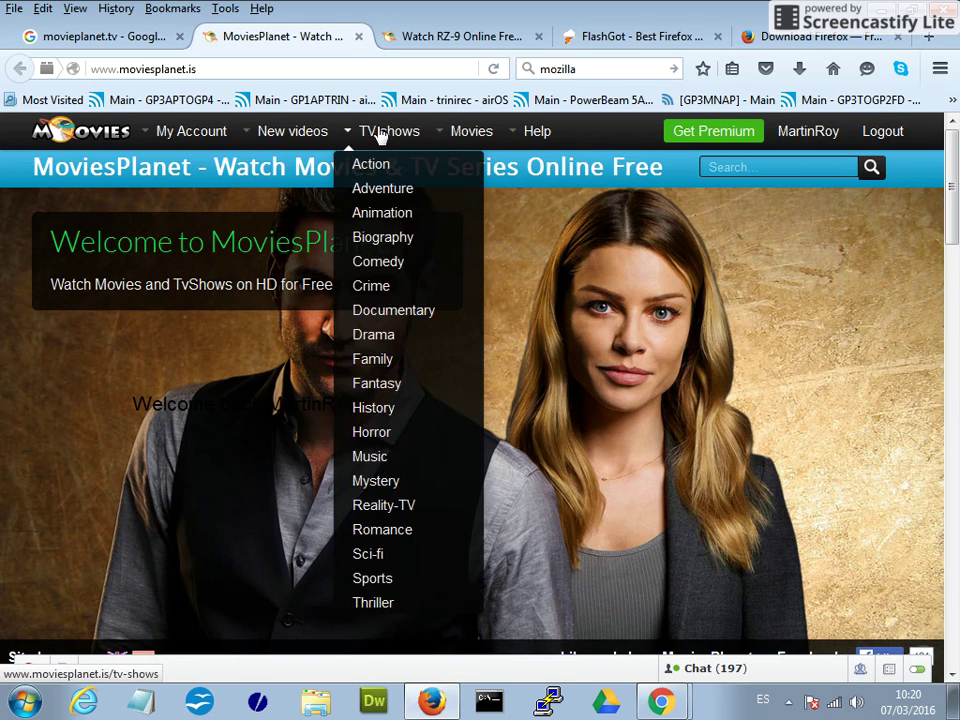
mouse_move(512, 139)
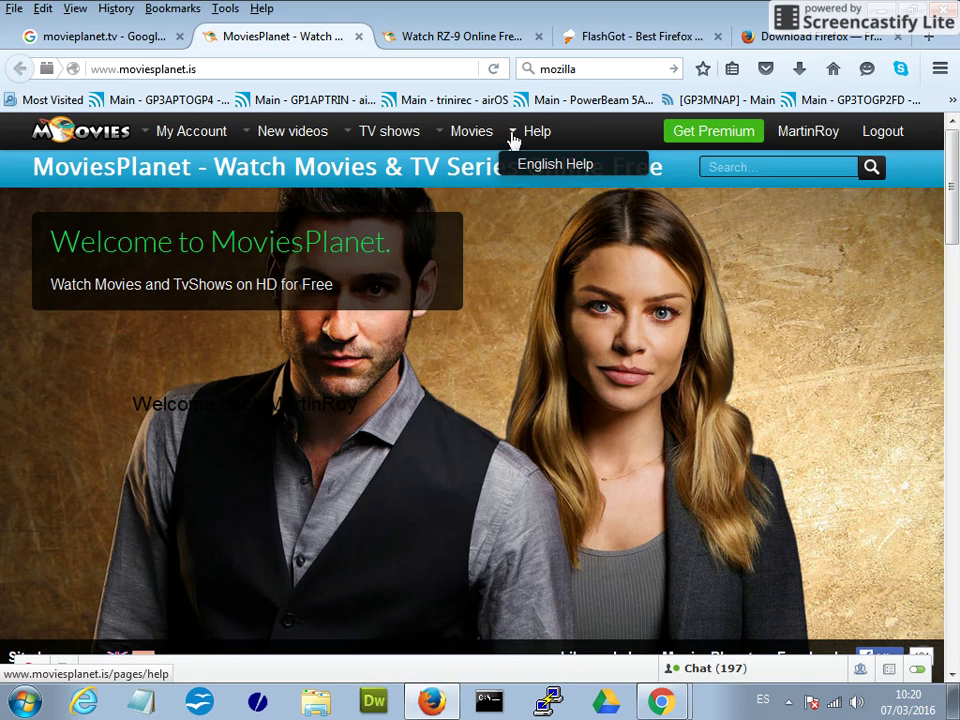
left_click(659, 705)
left_click(655, 628)
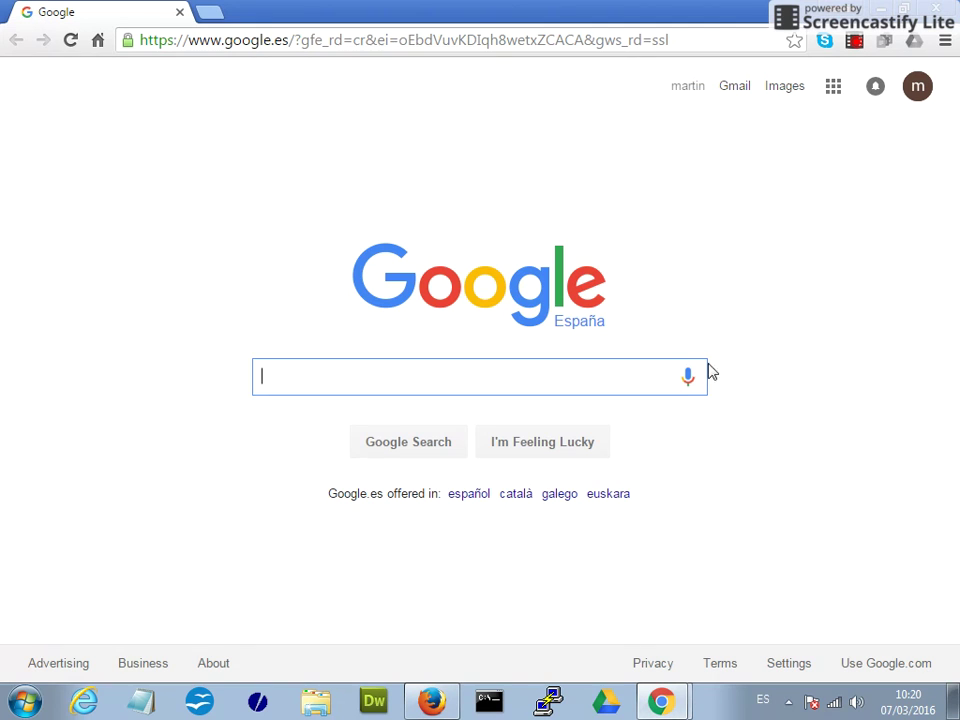
left_click(854, 42)
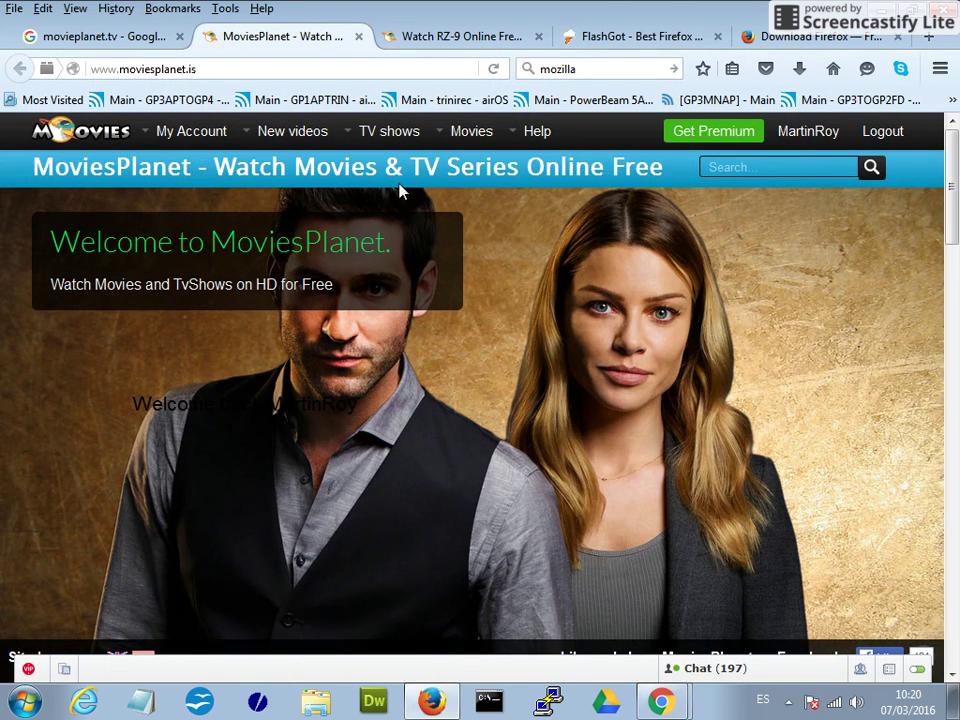
- Open the New movies listing on the MoviesPlanet site
mouse_move(330, 140)
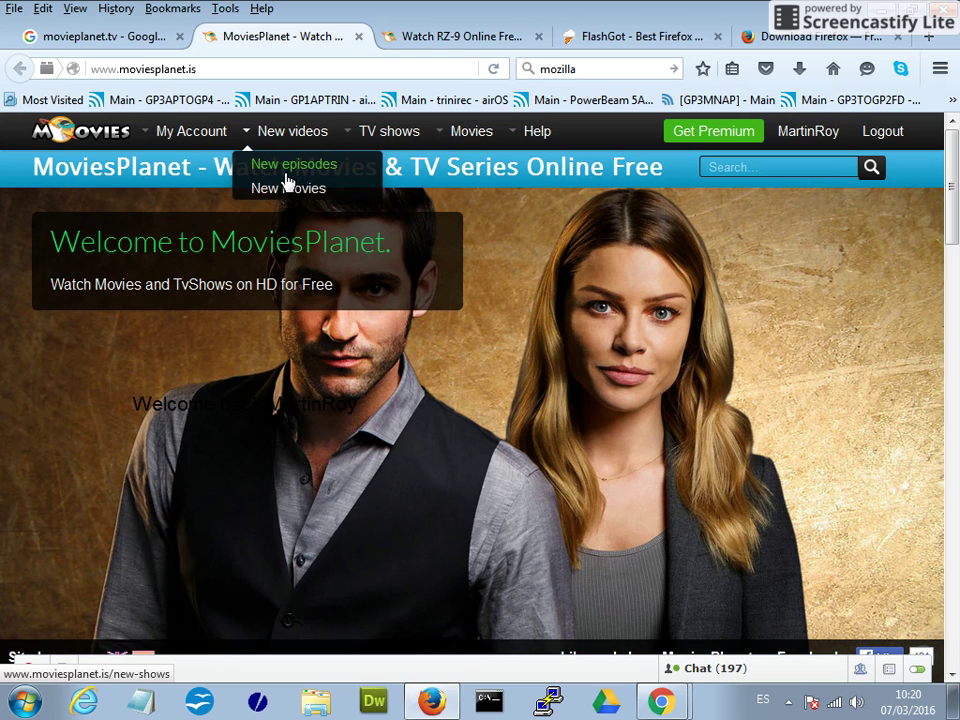
left_click(447, 40)
left_click(285, 39)
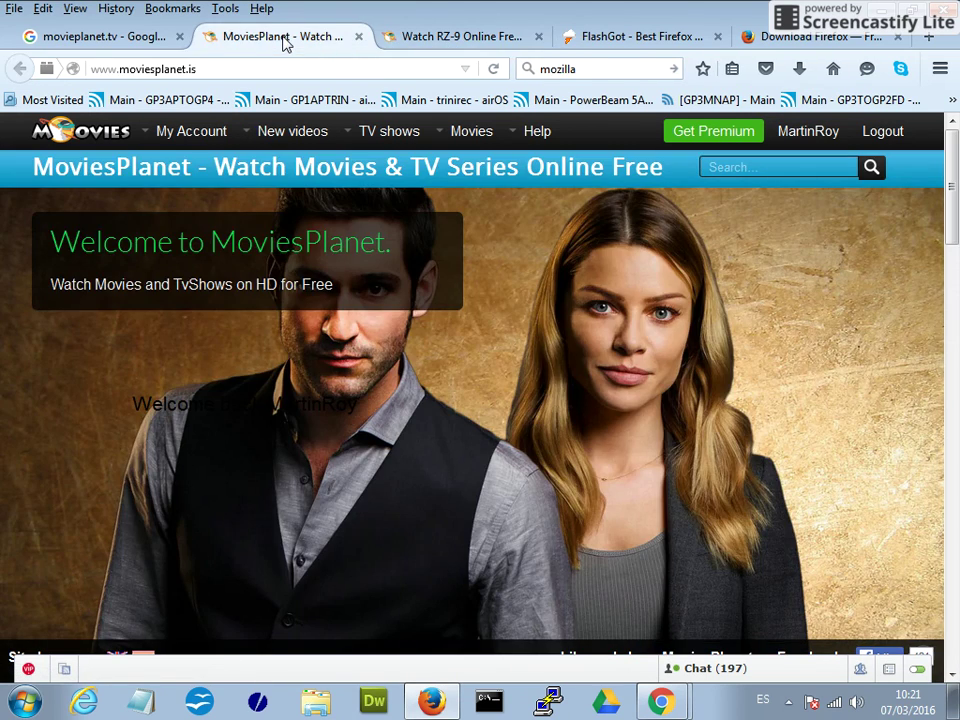
mouse_move(289, 156)
left_click(284, 187)
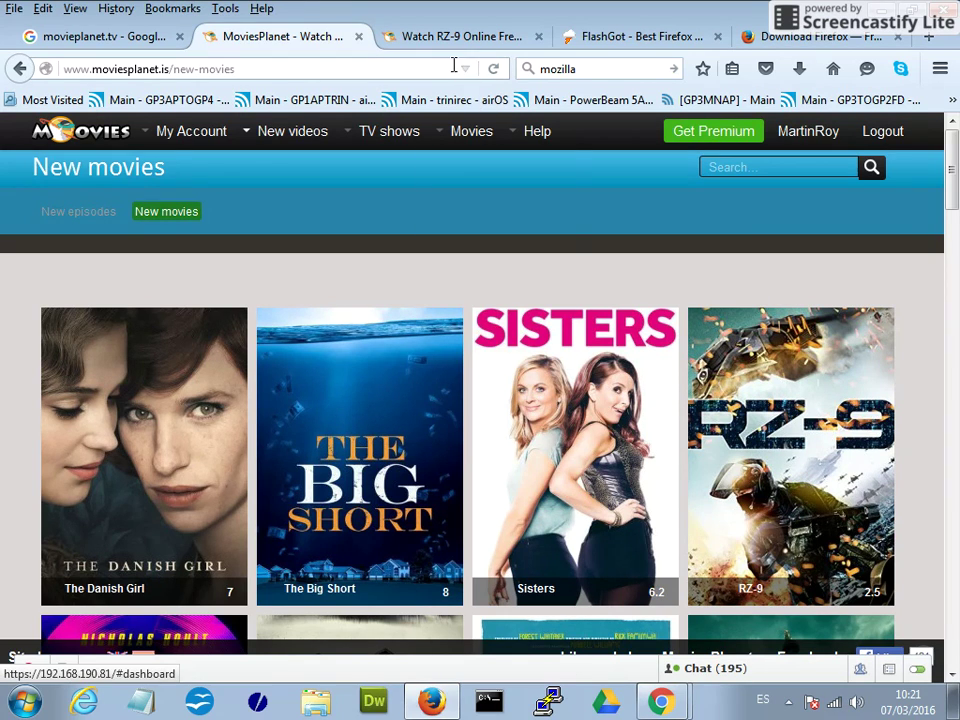
- Switch to the Watch RZ-9 Online page and show its video player
left_click(472, 40)
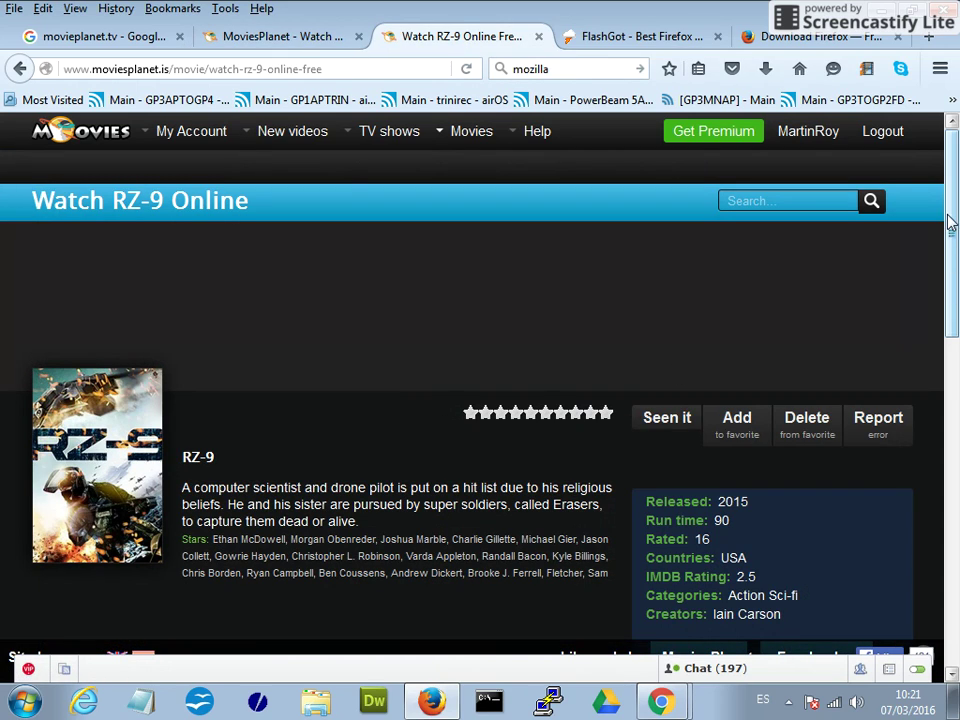
left_click_drag(951, 224, 949, 500)
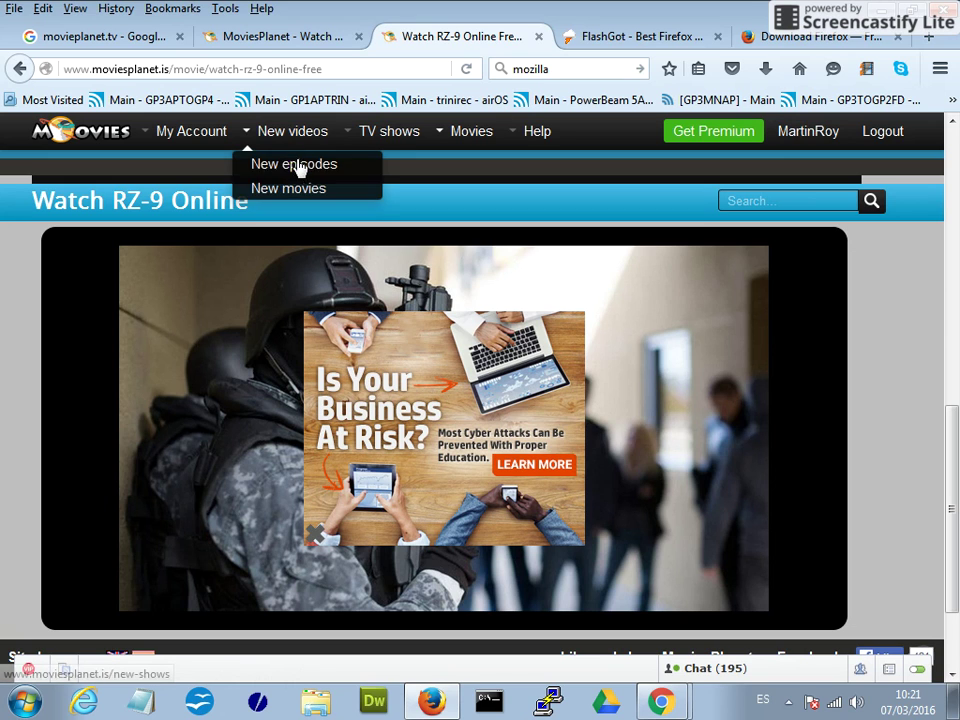
- Close the FlashGot website and the Firefox download page
left_click(690, 40)
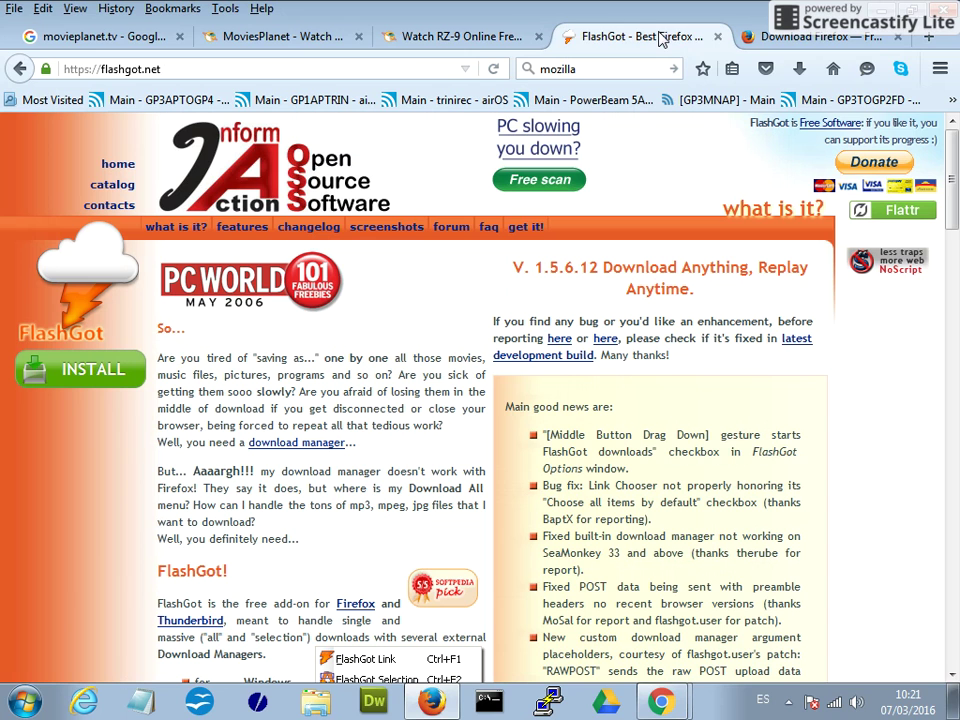
left_click(718, 37)
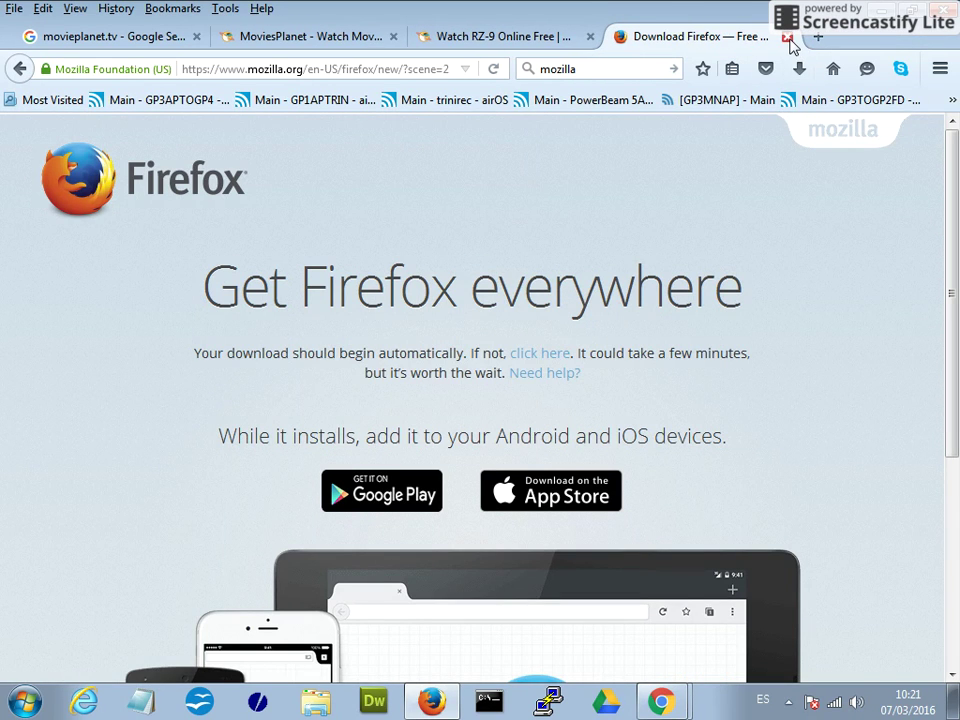
left_click(787, 38)
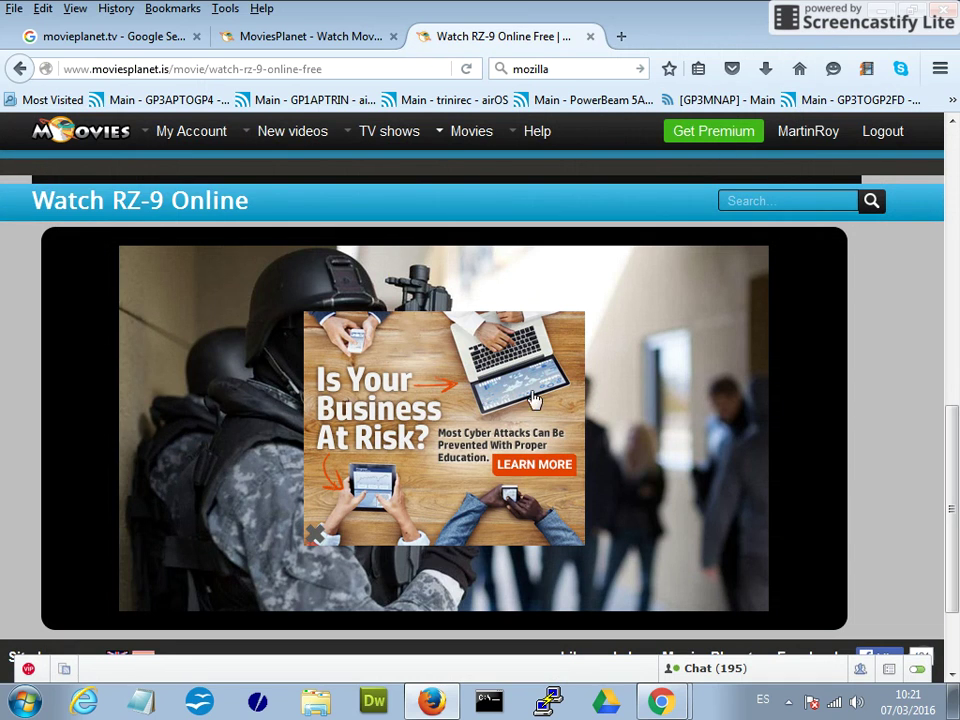
- Dismiss the advert covering the RZ-9 player, return from its pop-up window and start the movie
left_click(312, 536)
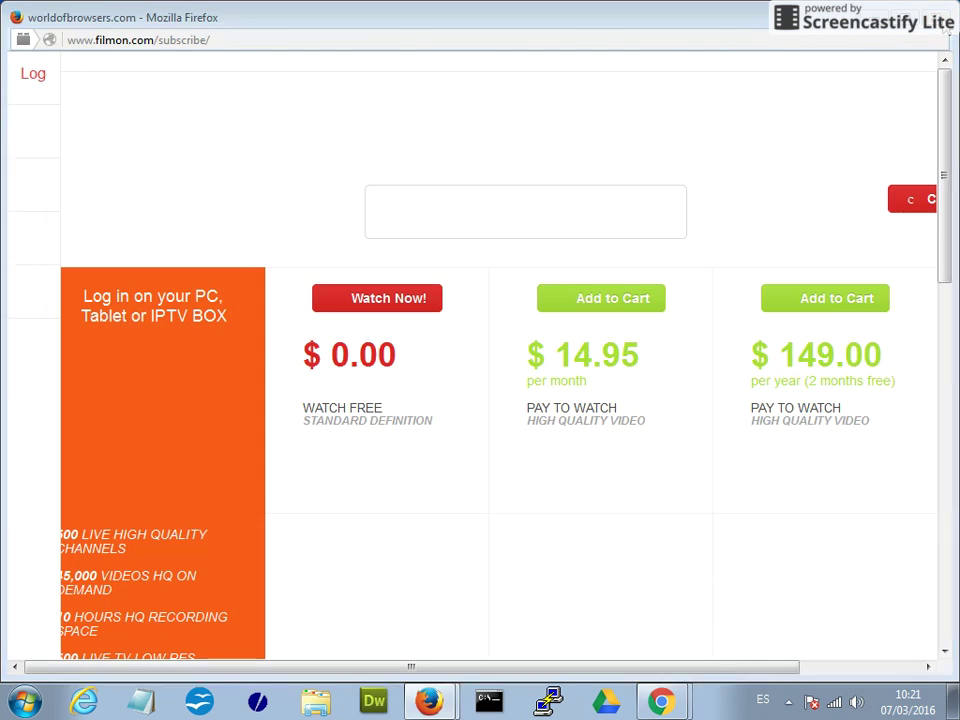
left_click(430, 700)
left_click(440, 700)
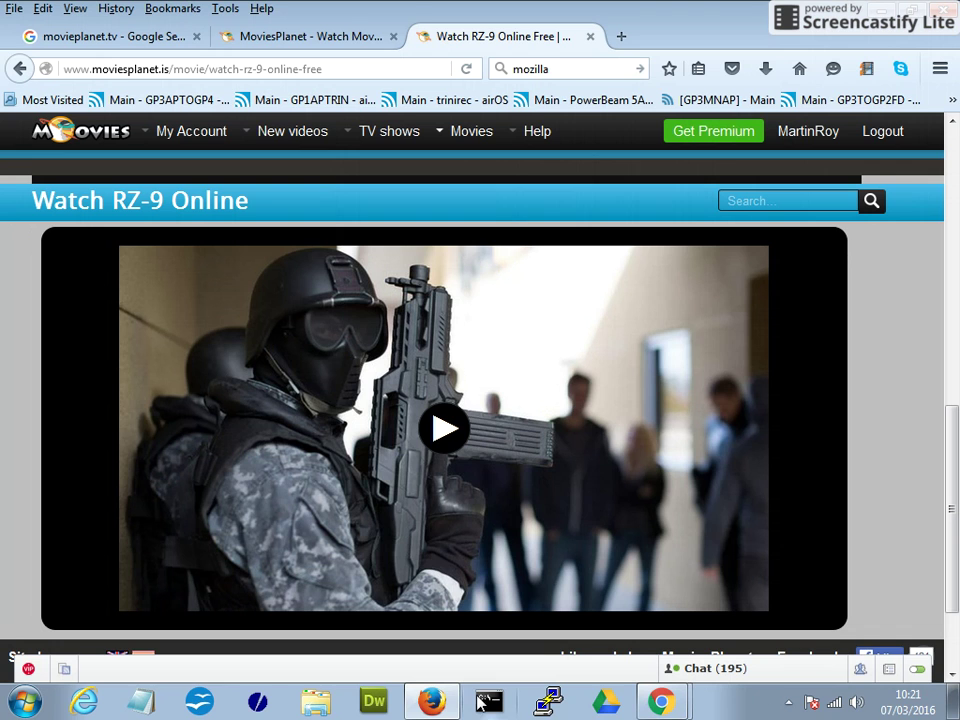
left_click(445, 435)
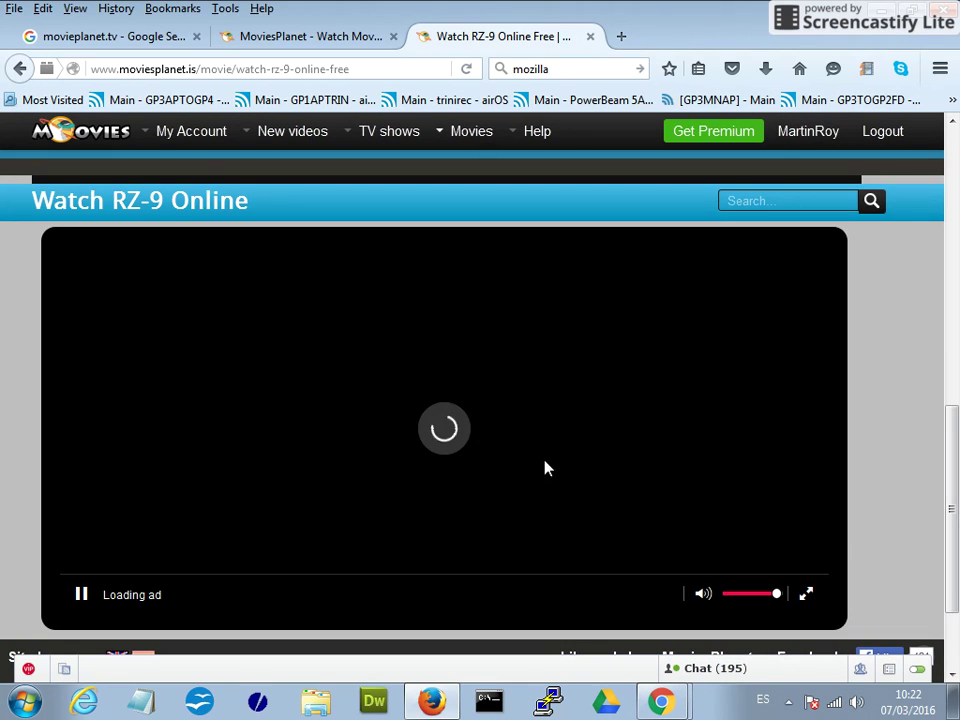
- Download the RZ-9 video stream from the page with FlashGot Media
mouse_move(472, 136)
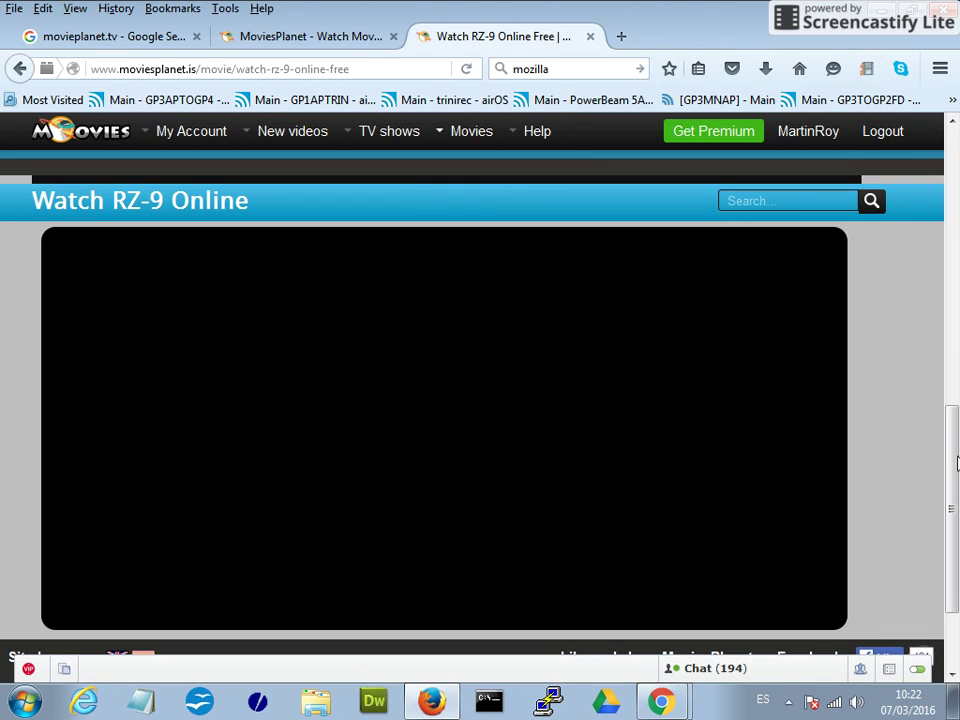
scroll(955, 463, "down", 3)
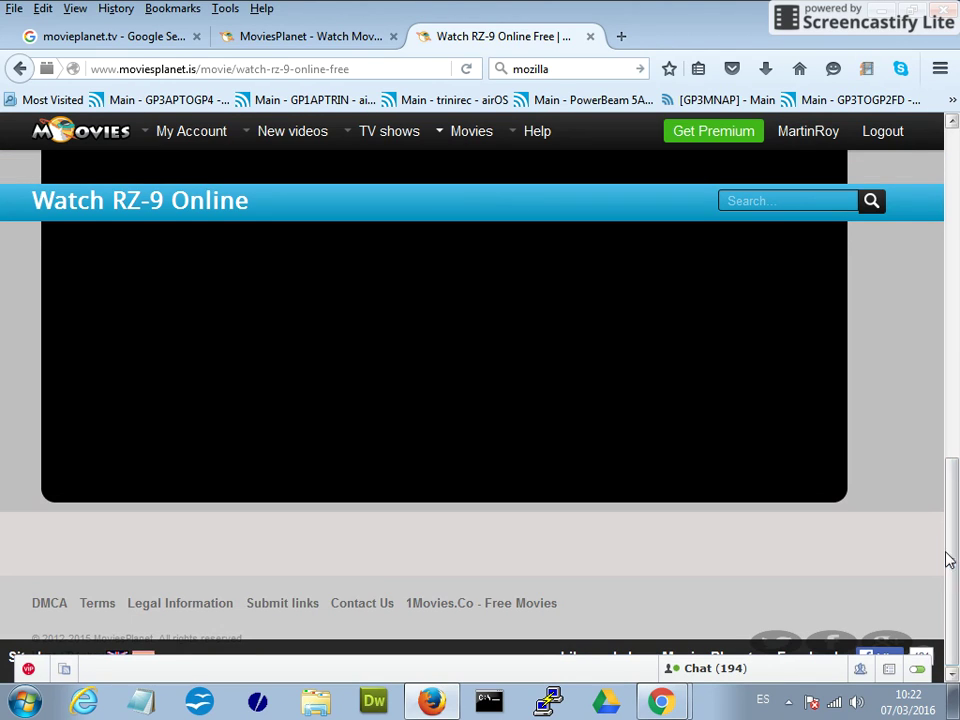
right_click(661, 516)
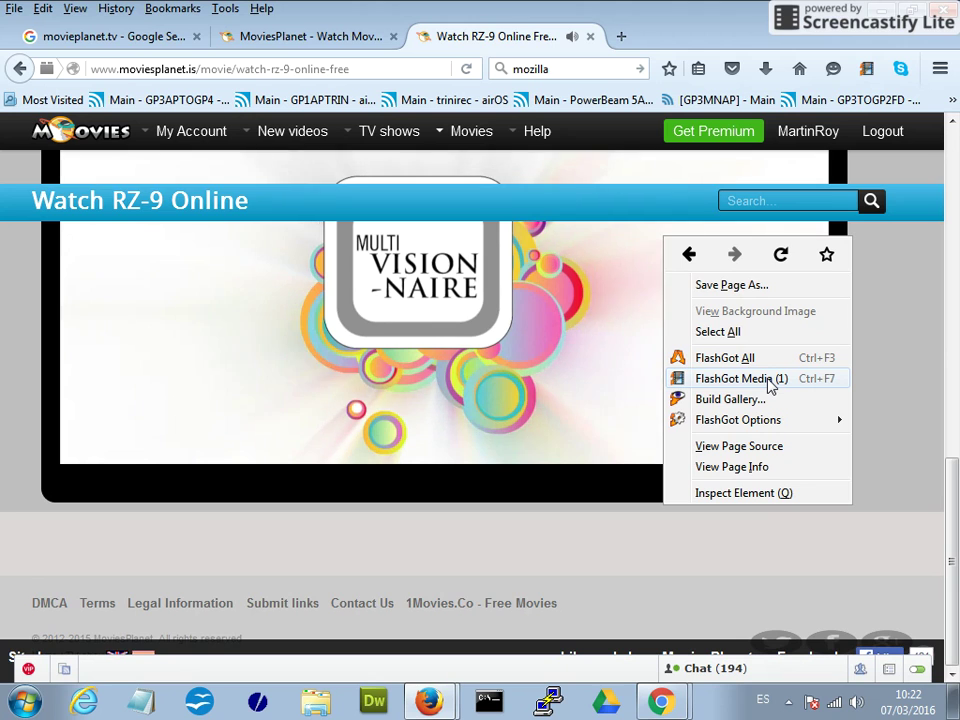
left_click(770, 380)
left_click(437, 386)
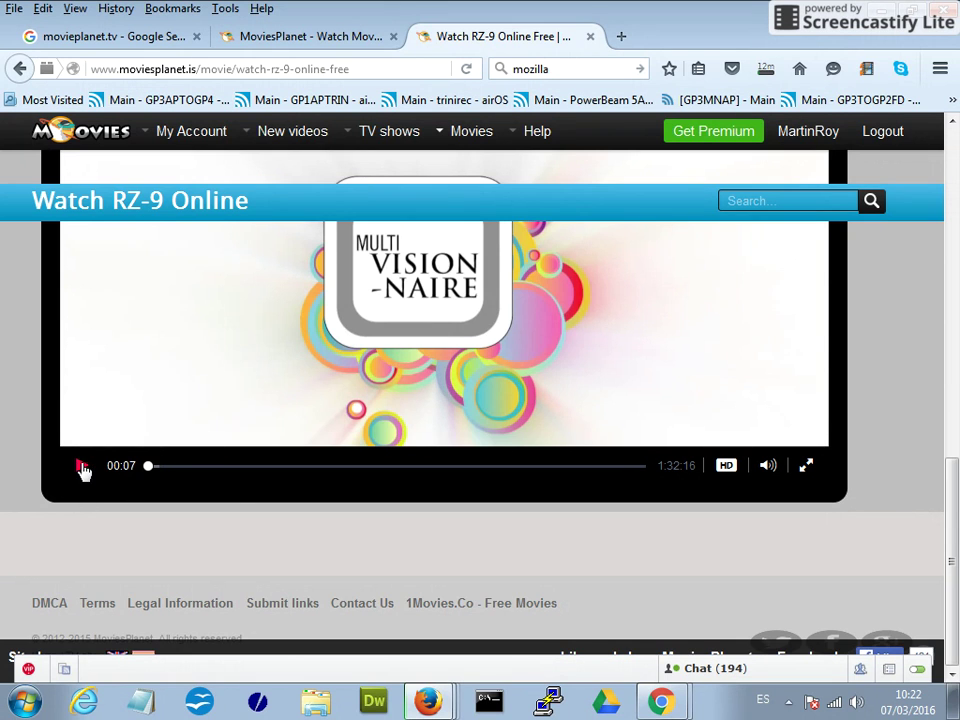
- Pause the RZ-9 movie and leave the pop-up advert window to return to the movie page
left_click(81, 465)
left_click(82, 468)
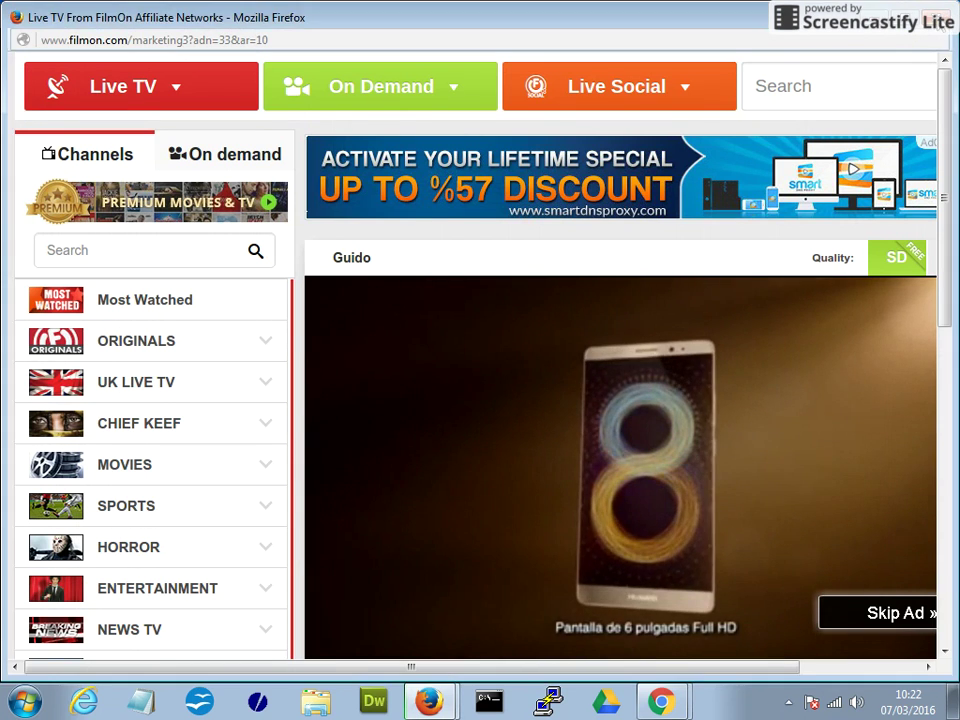
key("super+d")
left_click(448, 700)
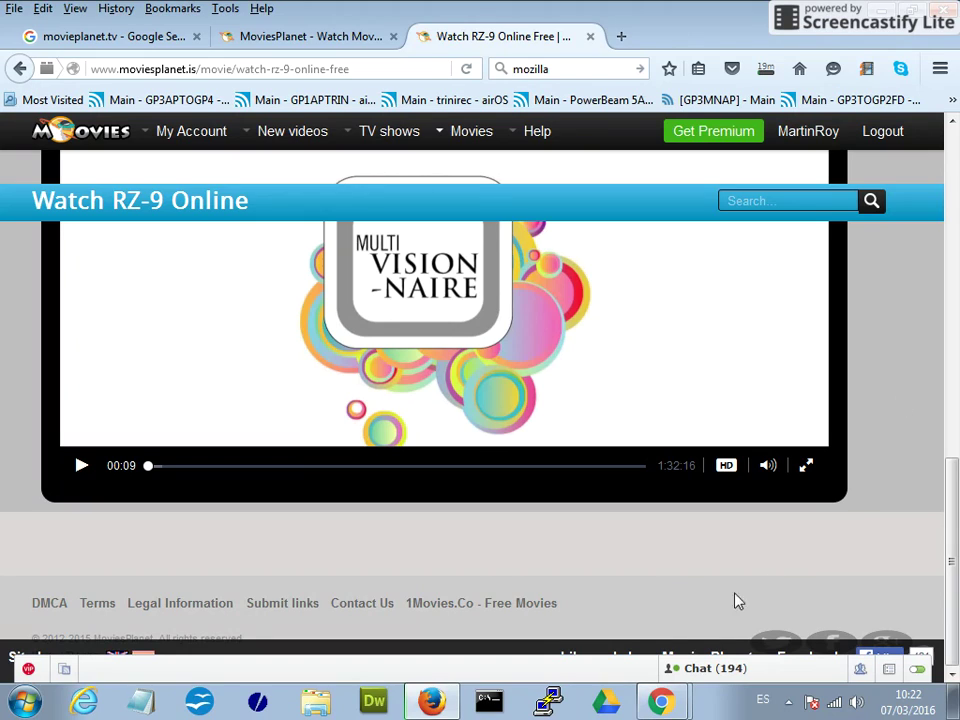
right_click(627, 554)
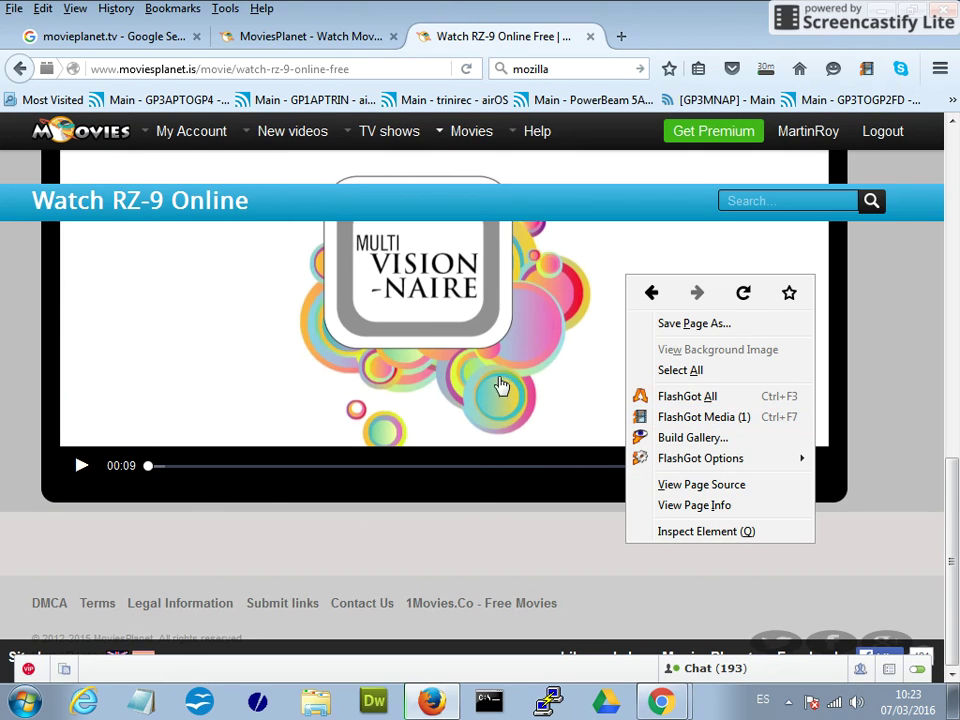
mouse_move(147, 120)
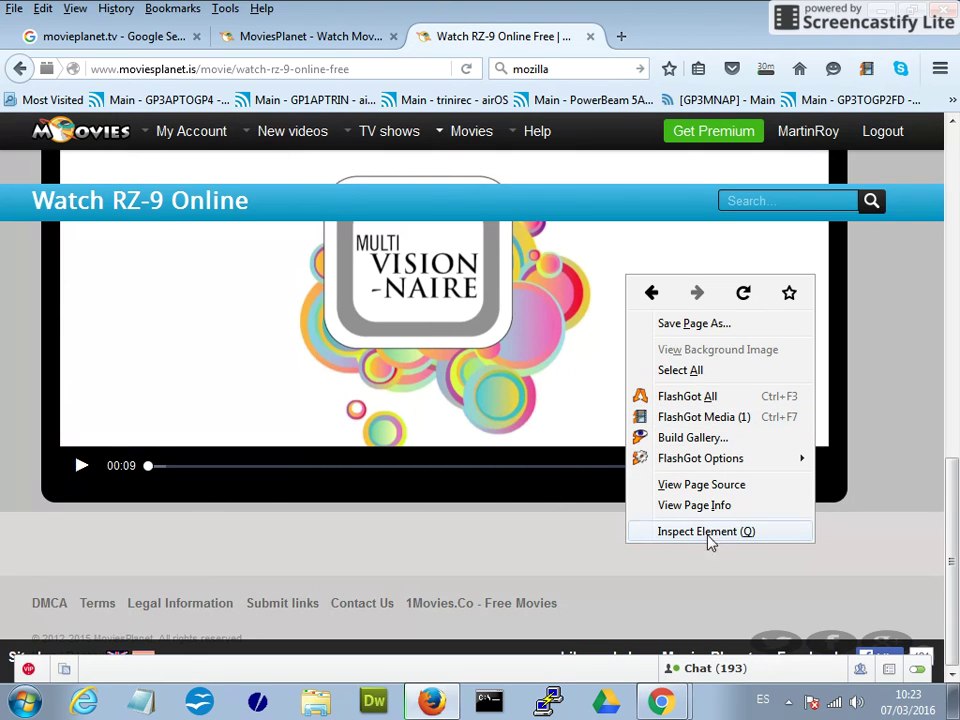
left_click(930, 410)
left_click(785, 37)
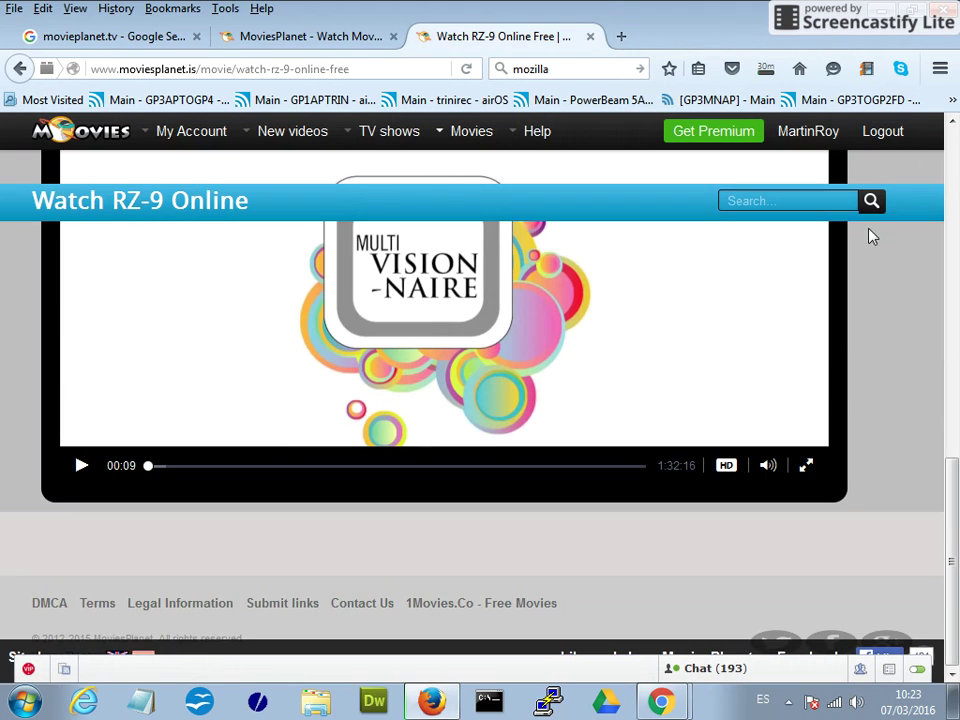
- Check the RZ-9 download's progress in the full downloads list, then close the list and minimize the browser
left_click(767, 72)
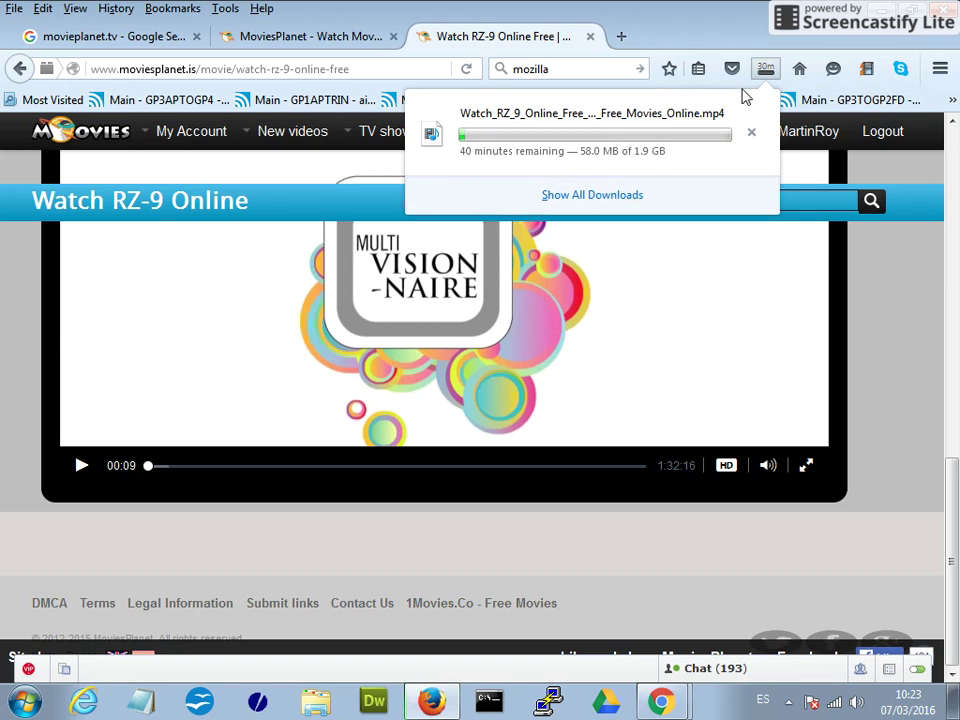
left_click(540, 330)
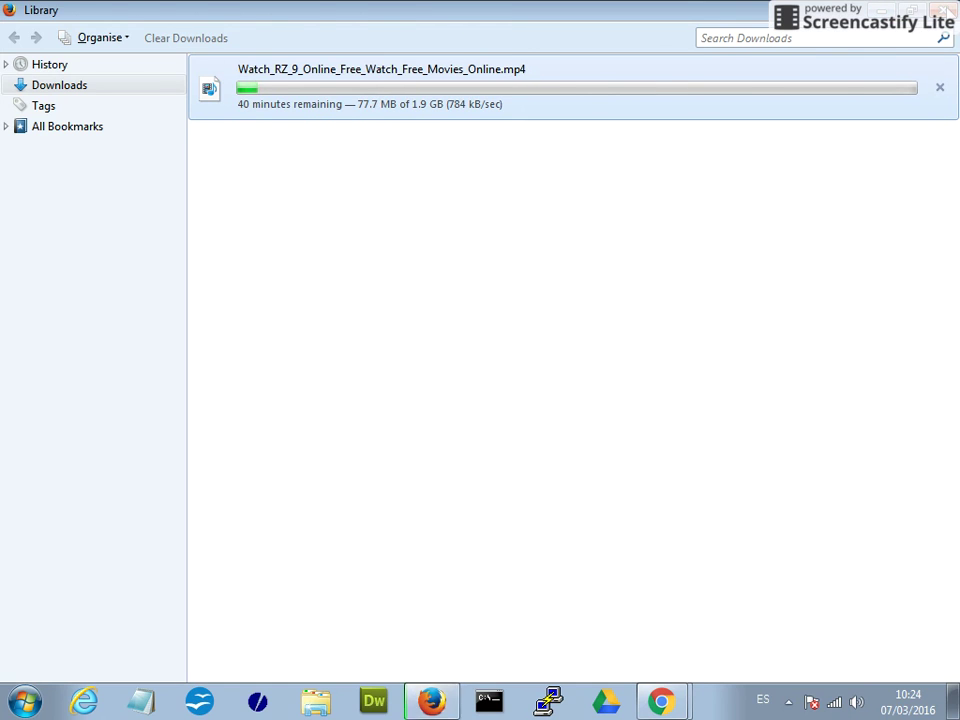
left_click(945, 10)
left_click(884, 9)
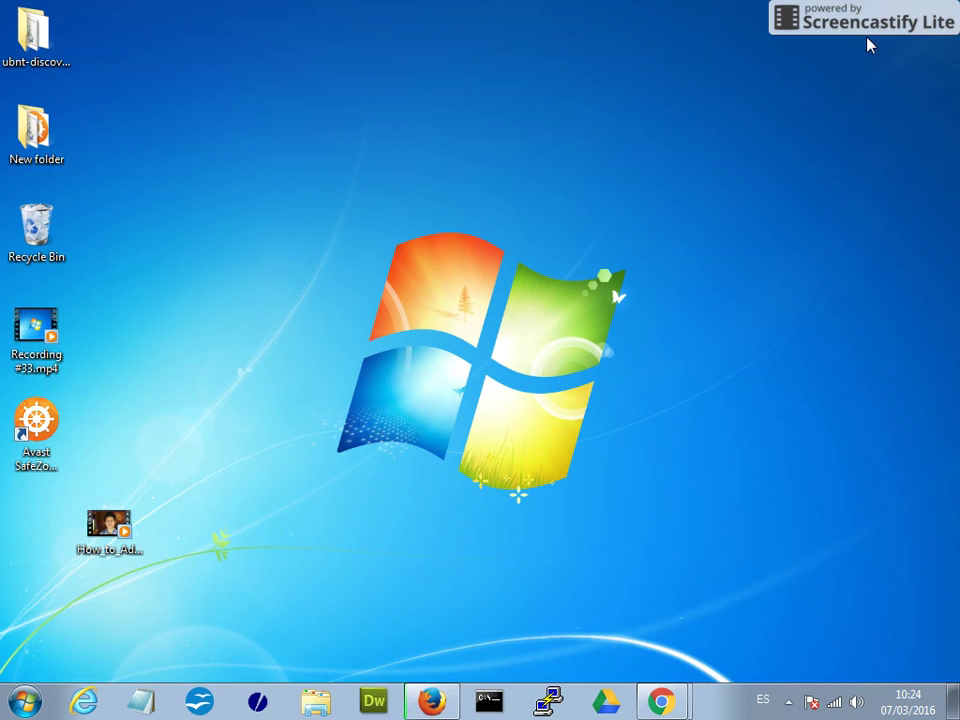
- Open the Downloads folder in Windows Explorer
left_click(314, 702)
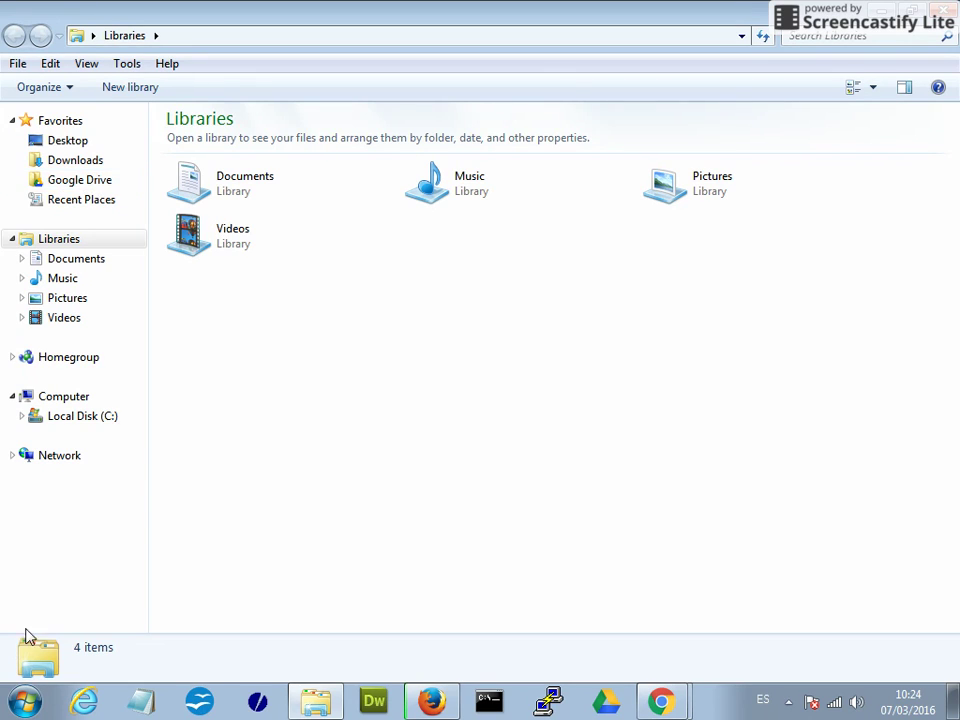
left_click(32, 702)
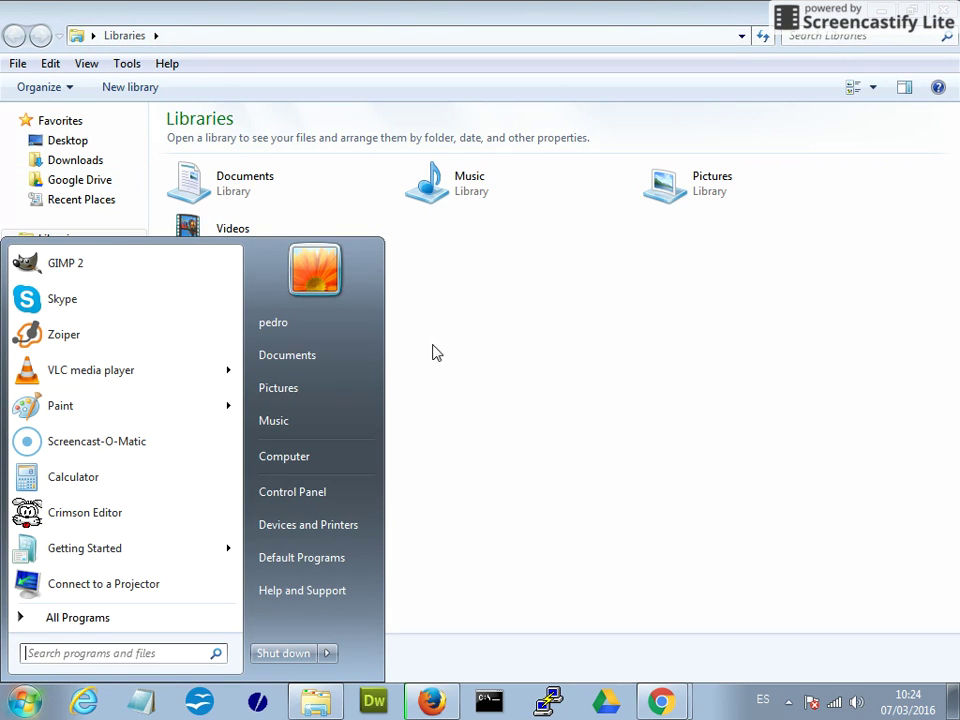
left_click(431, 488)
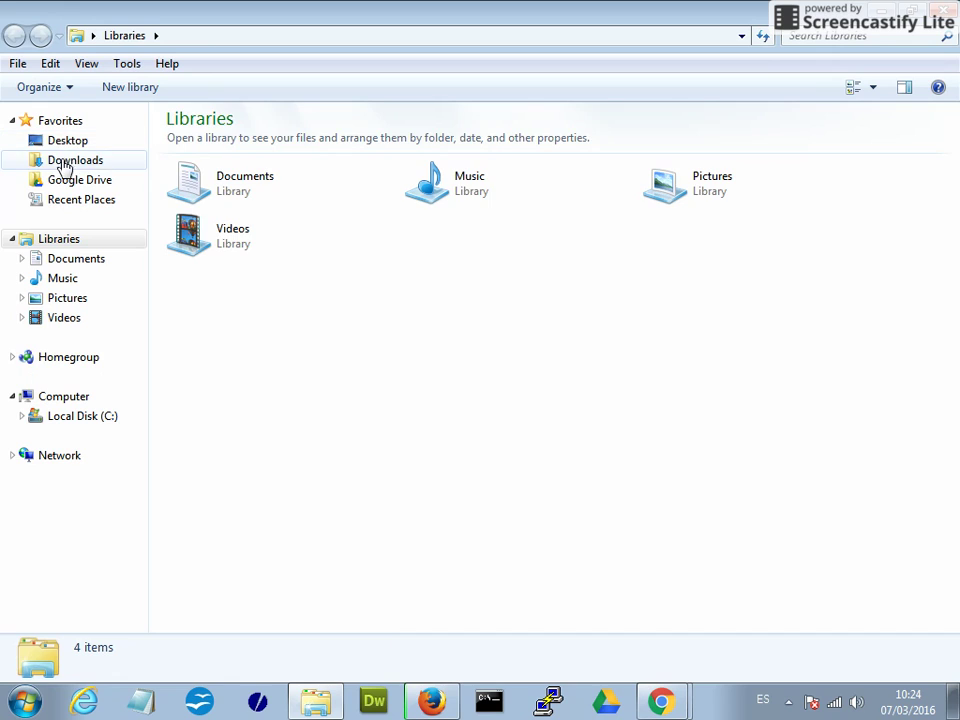
left_click(62, 161)
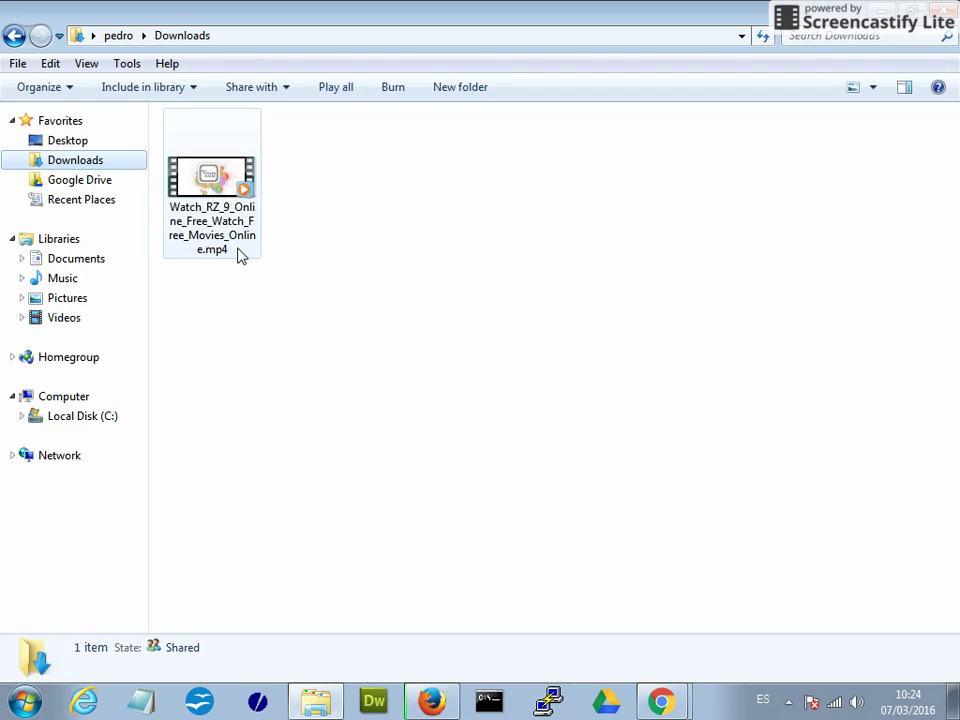
- Try to play the downloaded RZ-9 mp4 in Windows Media Player and close the player
double_click(229, 215)
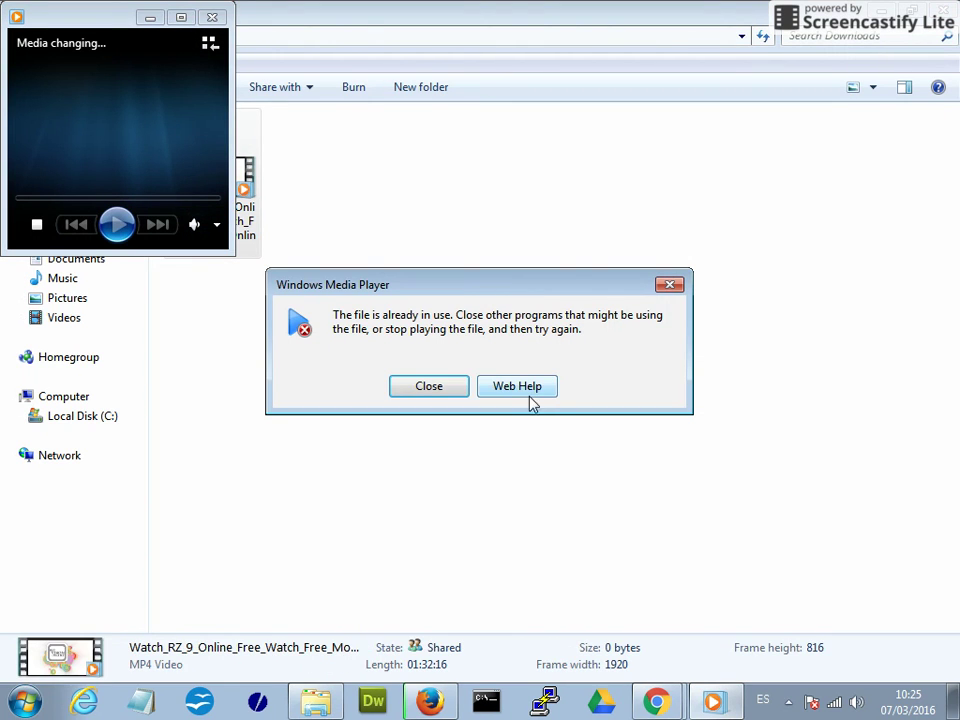
left_click(428, 386)
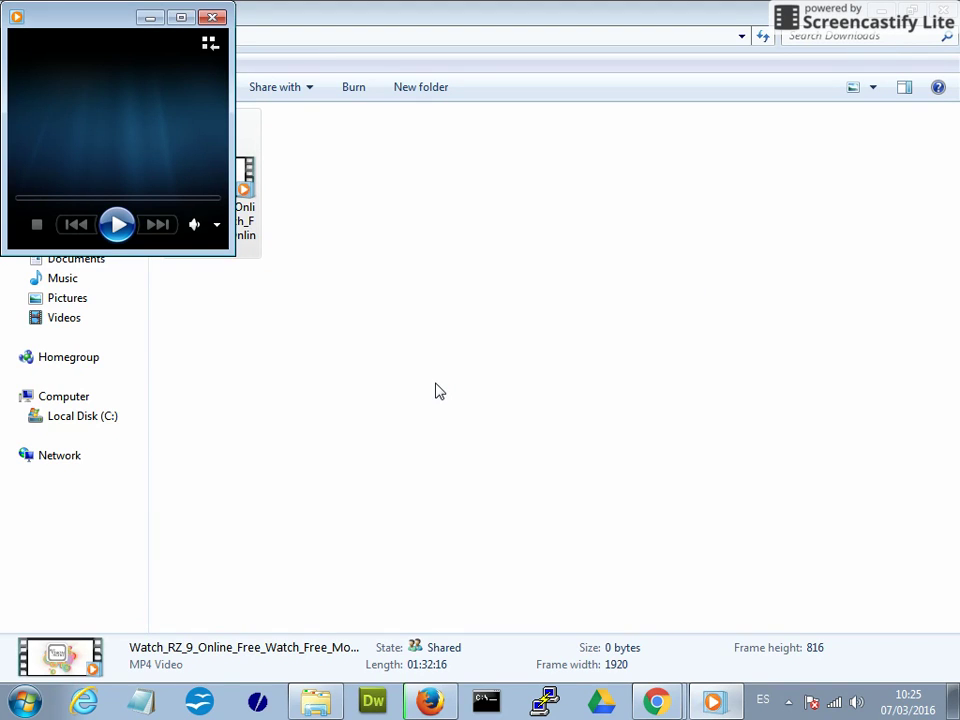
left_click(212, 17)
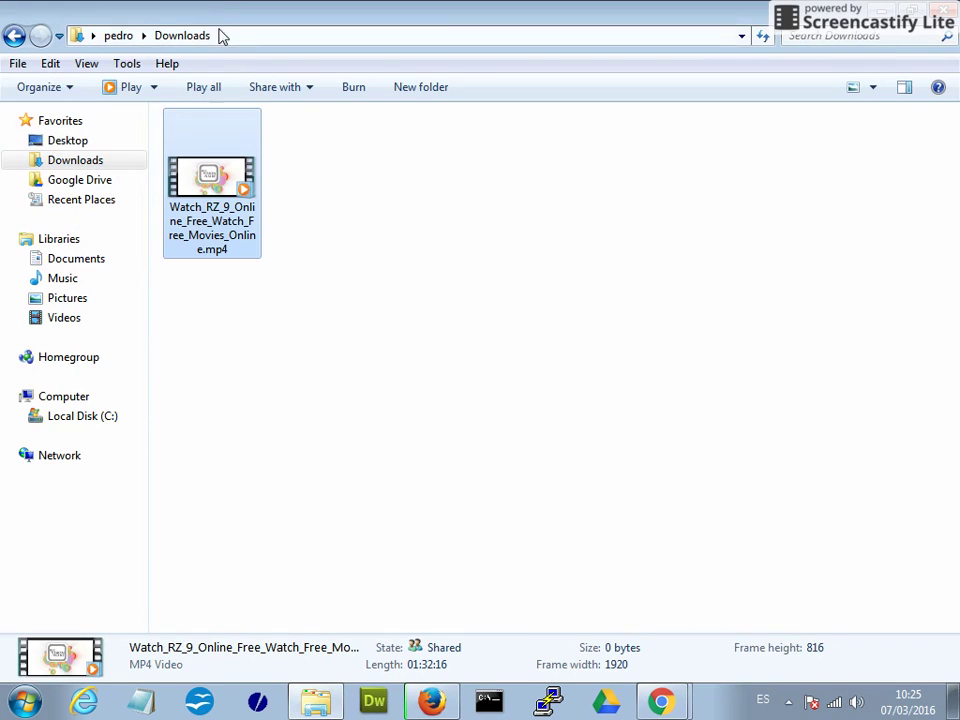
- Play the partially downloaded RZ-9 mp4 with VLC media player, then quit the player
right_click(238, 193)
mouse_move(349, 264)
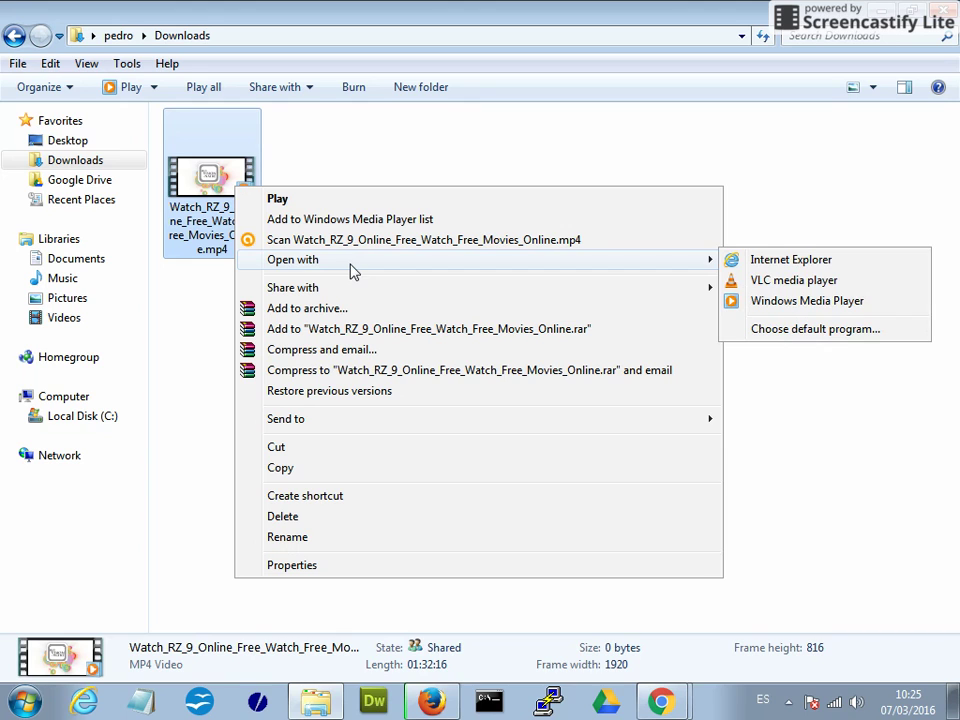
left_click(805, 281)
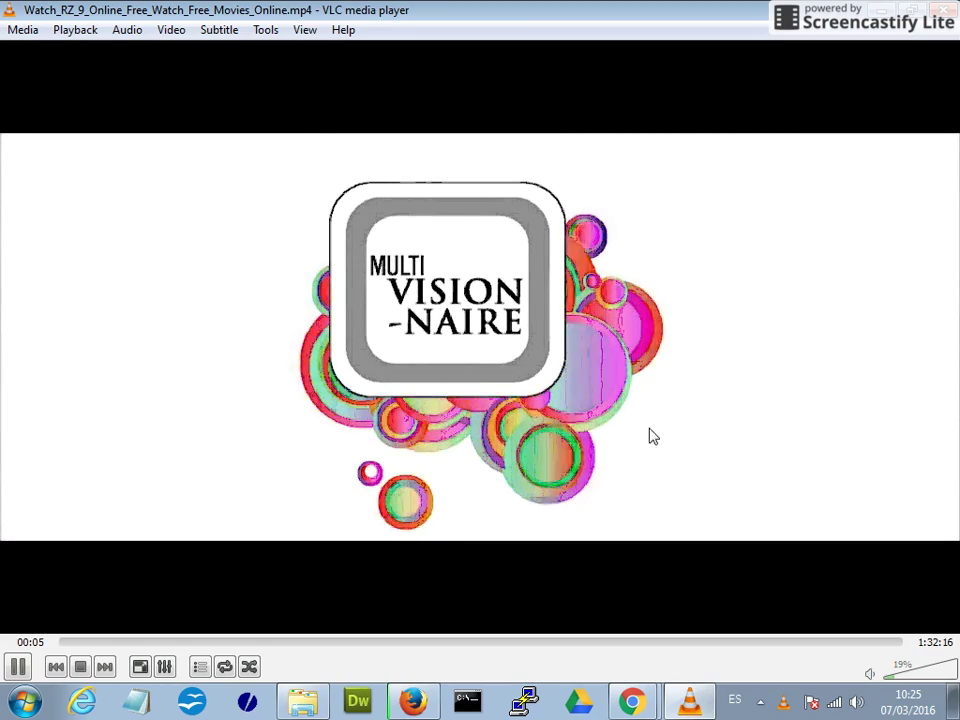
key("ctrl+q")
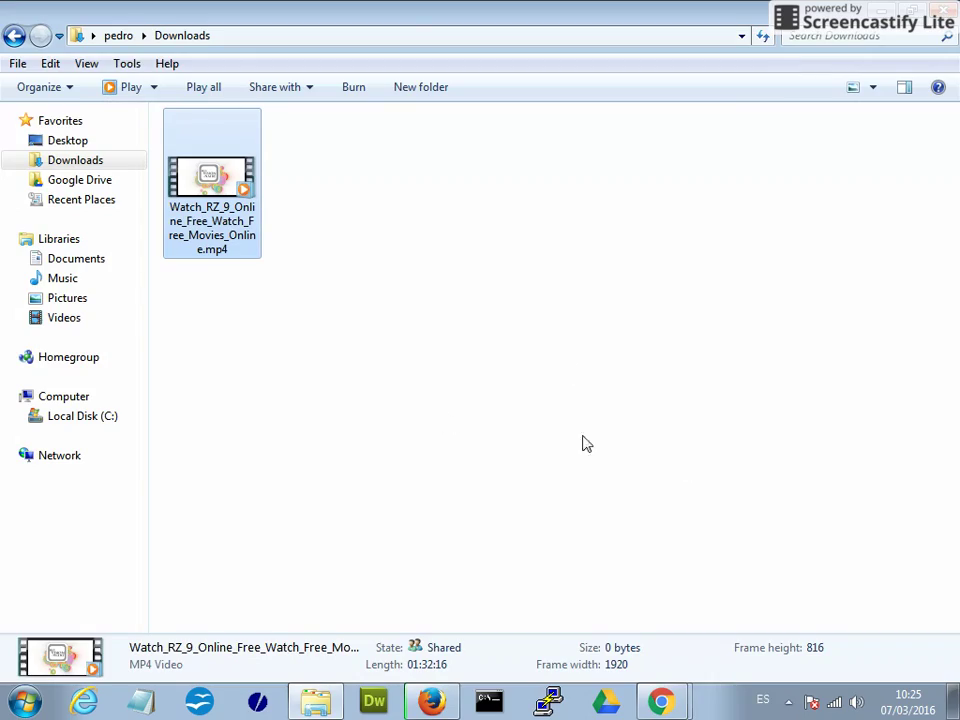
right_click(208, 201)
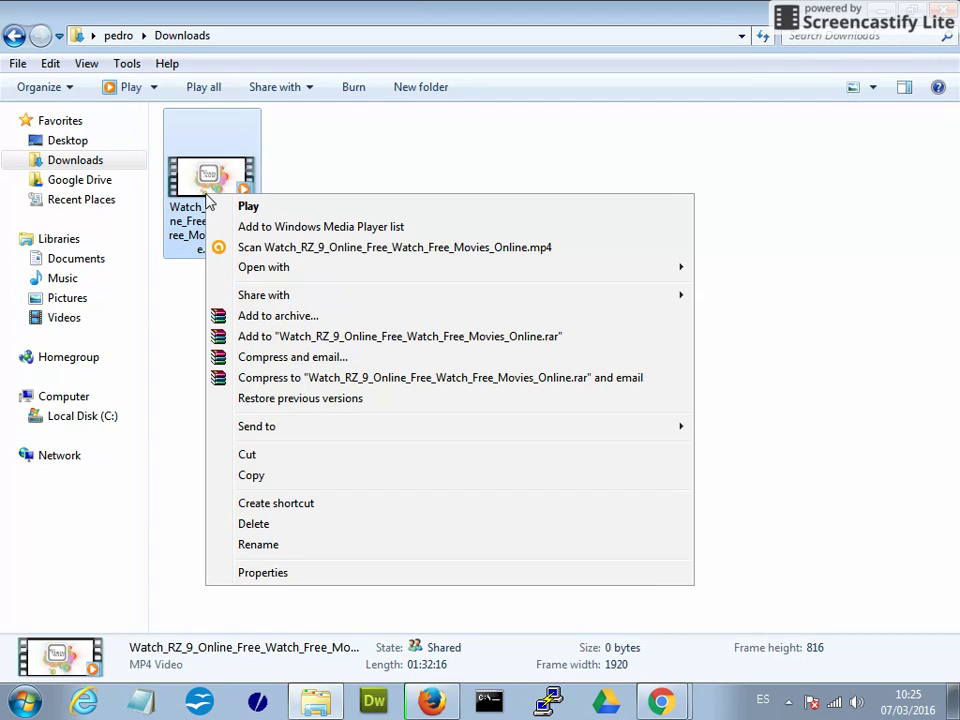
mouse_move(283, 271)
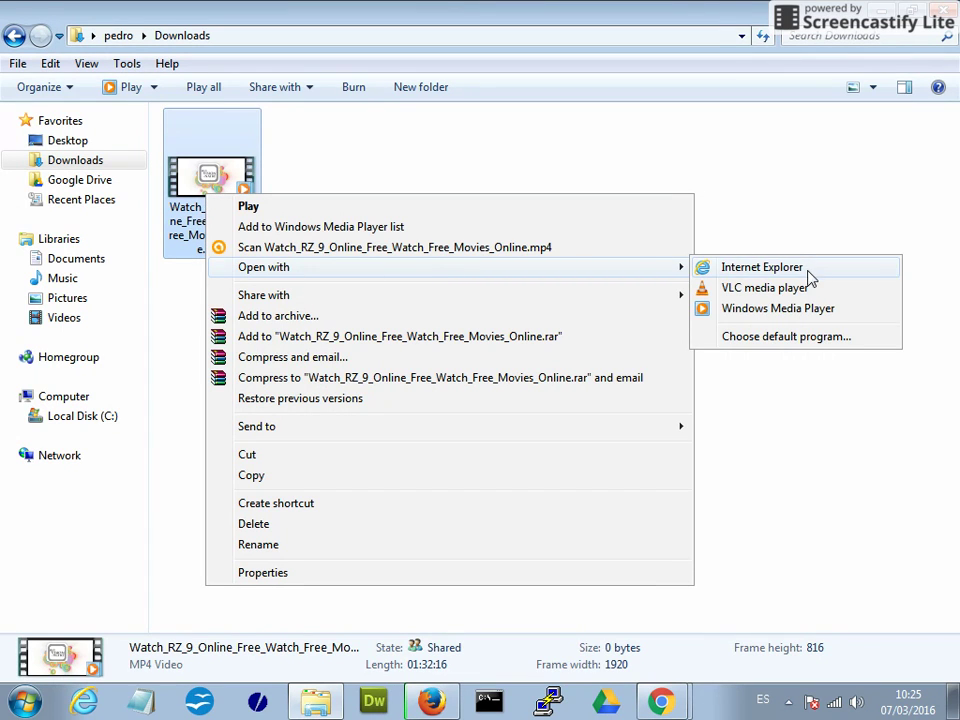
left_click(714, 229)
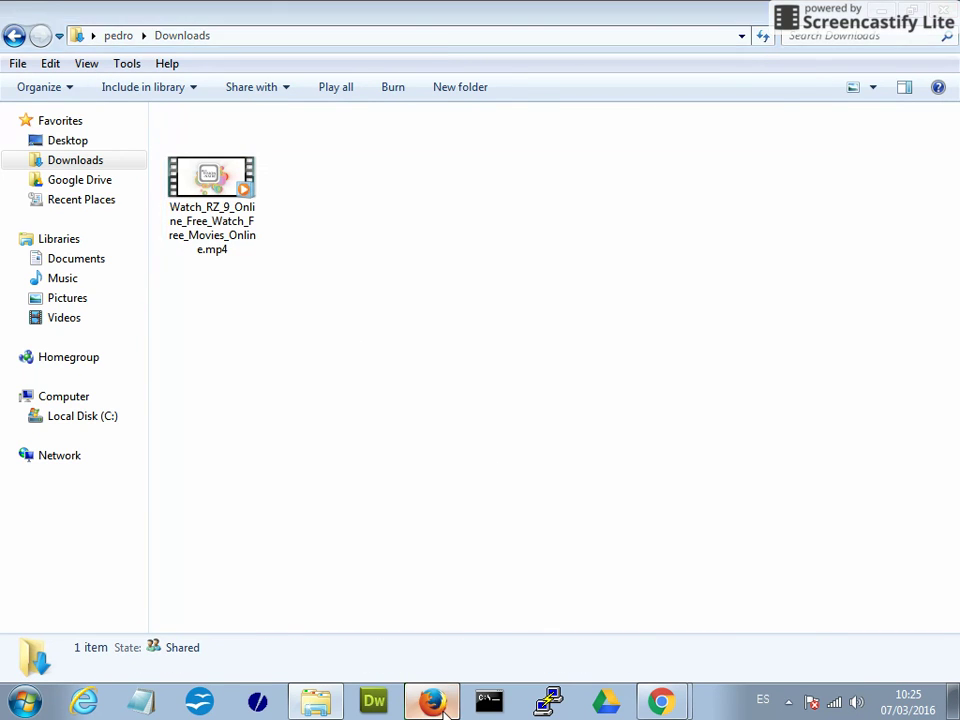
- Switch to Firefox and search the web for "vlc" in a new tab
key("alt+Tab")
left_click(619, 37)
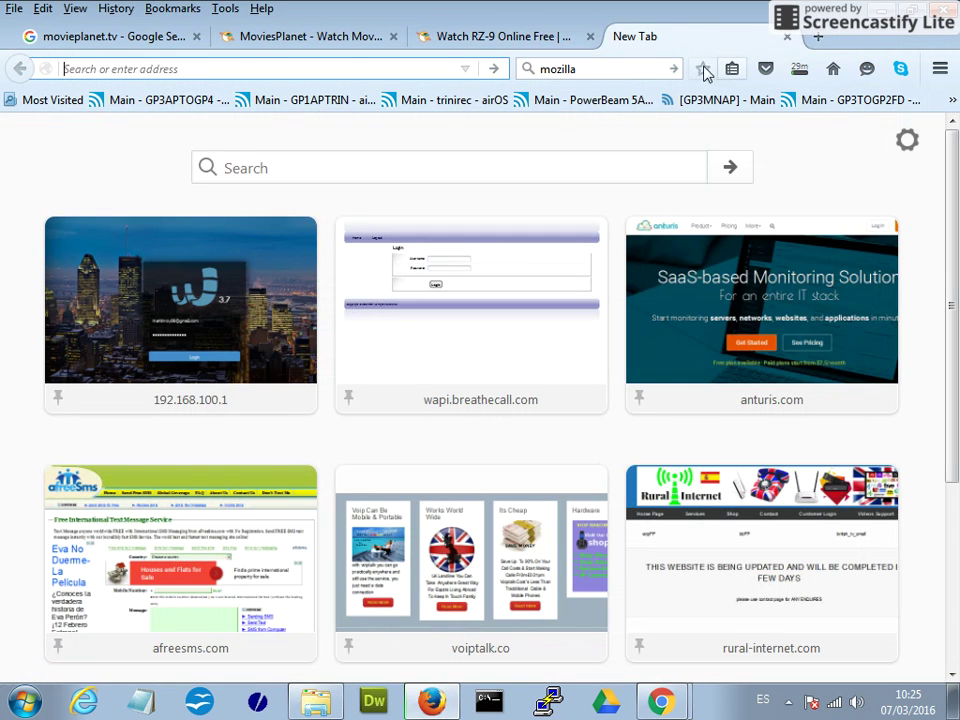
left_click(598, 69)
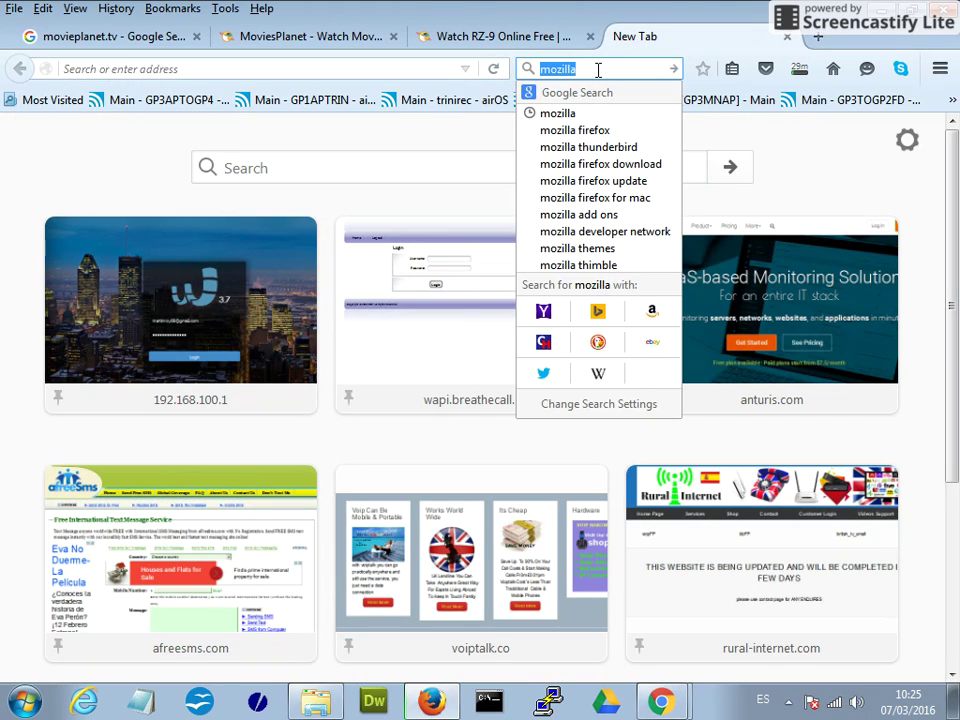
type("vlc")
key("Return")
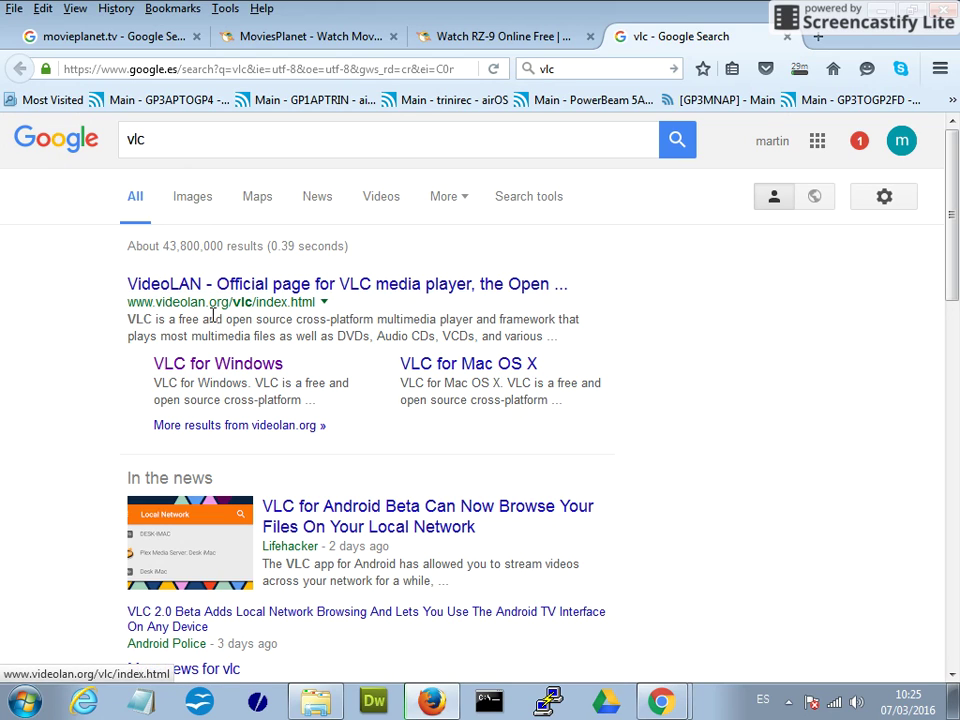
left_click(355, 284)
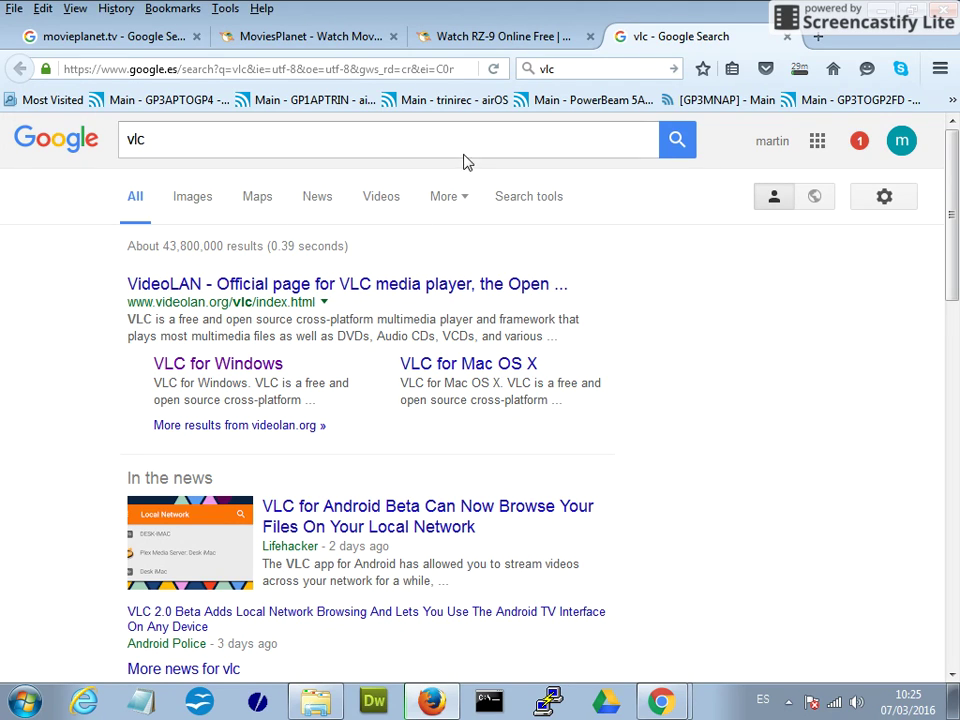
- Return to the Watch RZ-9 Online page and minimize all windows to show the desktop
left_click(485, 42)
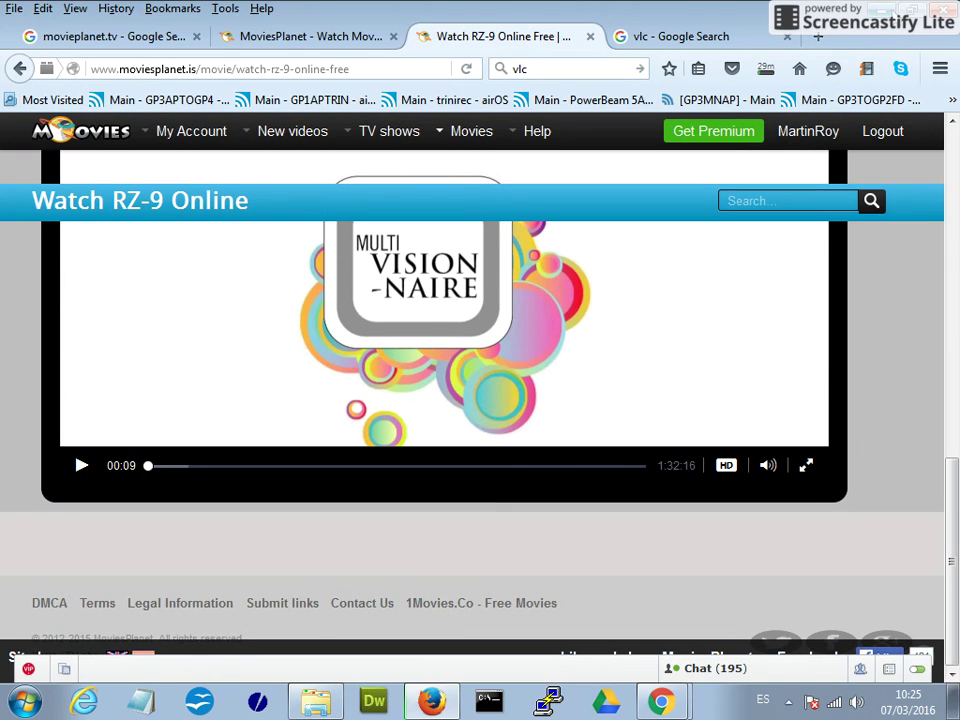
key("alt+Tab")
key("super+d")
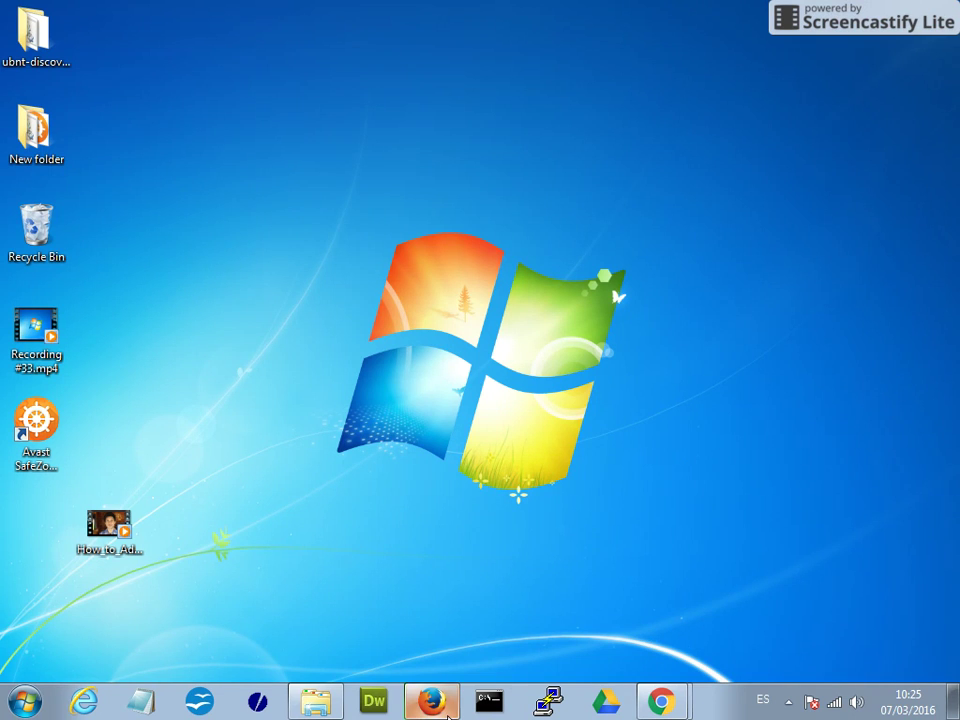
- Switch to Chrome and open the Screencastify recording controls
mouse_move(448, 706)
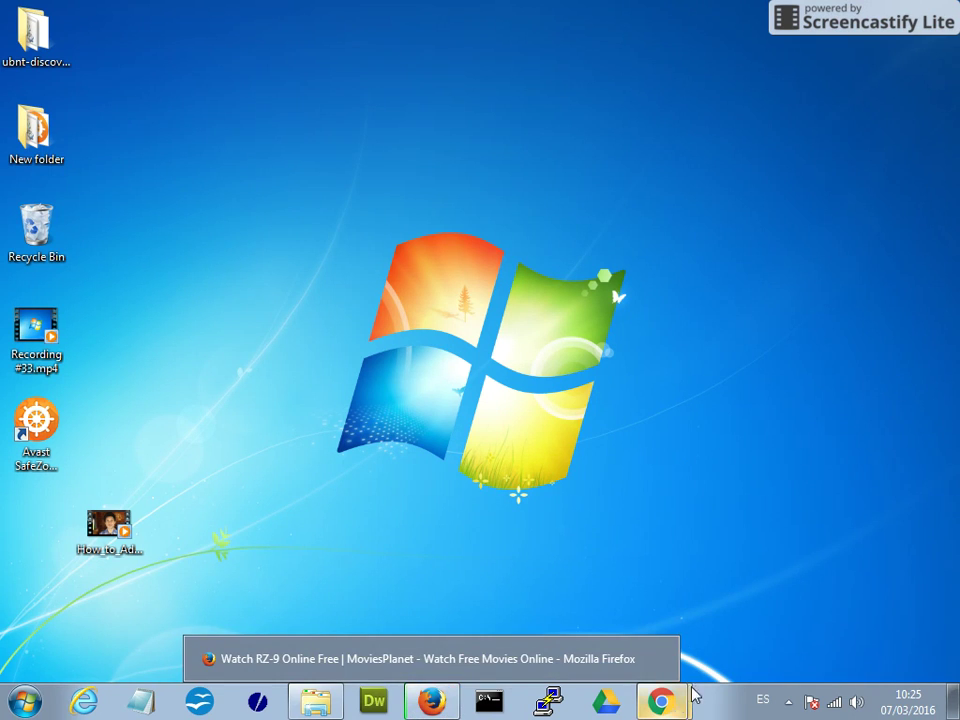
mouse_move(699, 703)
left_click(626, 638)
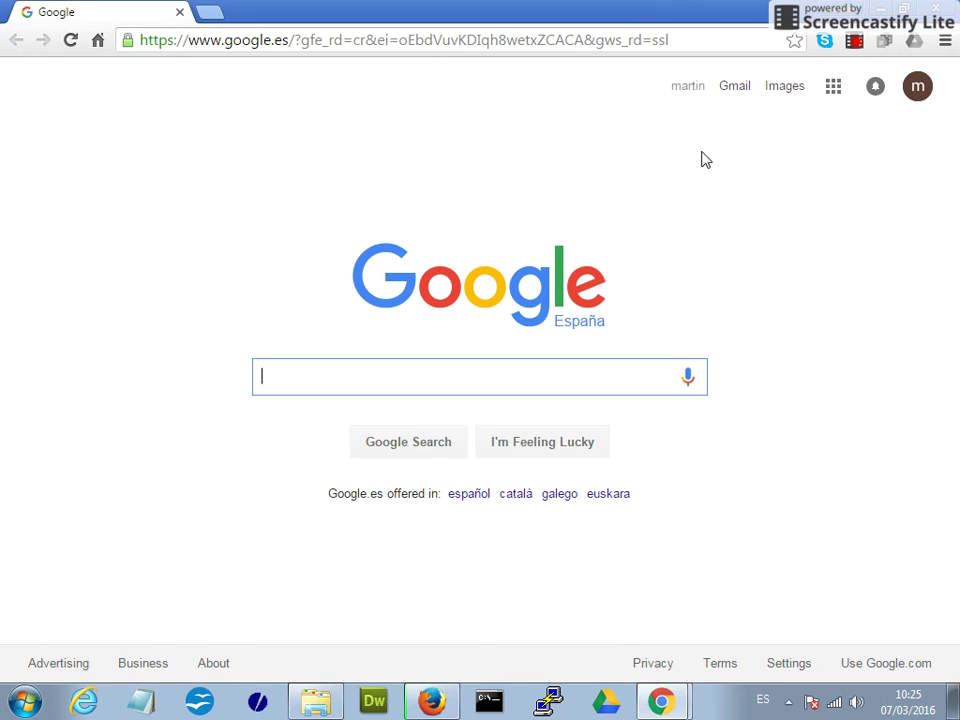
left_click(855, 44)
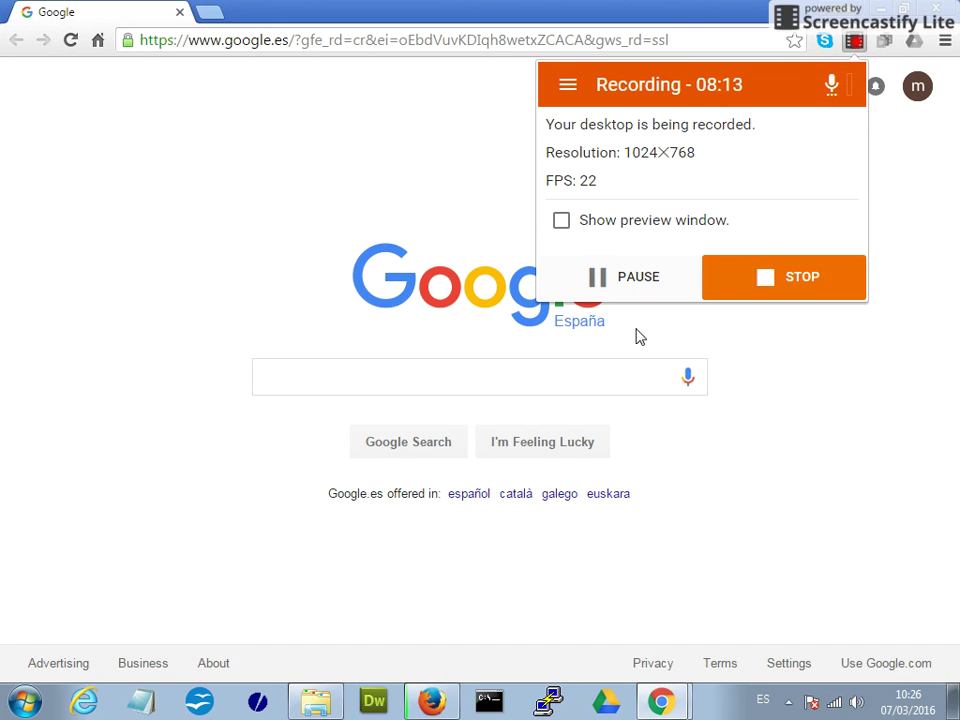